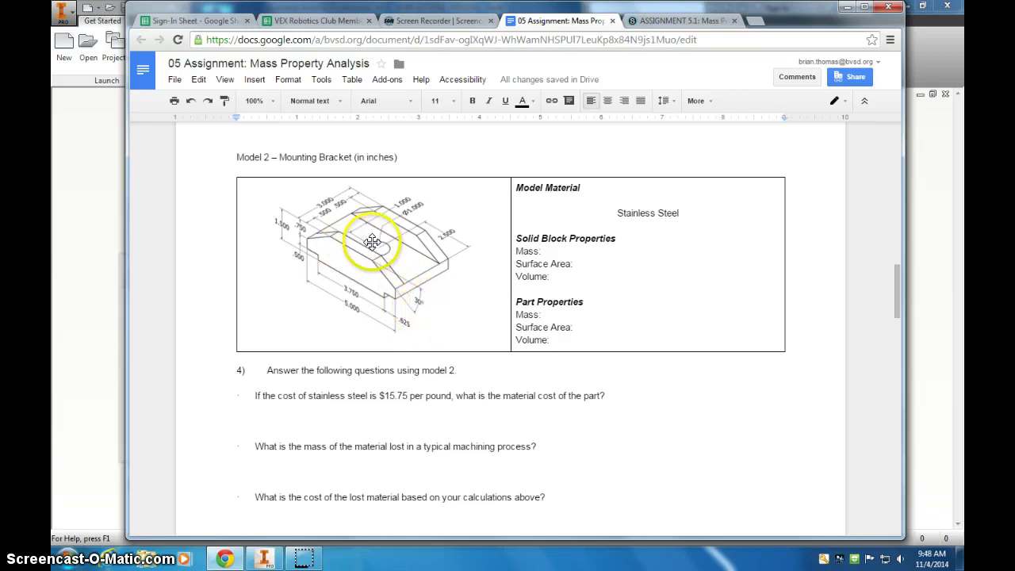
Scroll the Mass Property Analysis assignment down to Model 4, then switch to Inventor
{"action": "scroll", "coordinate": [397, 274], "scroll_direction": "down", "scroll_amount": 6}
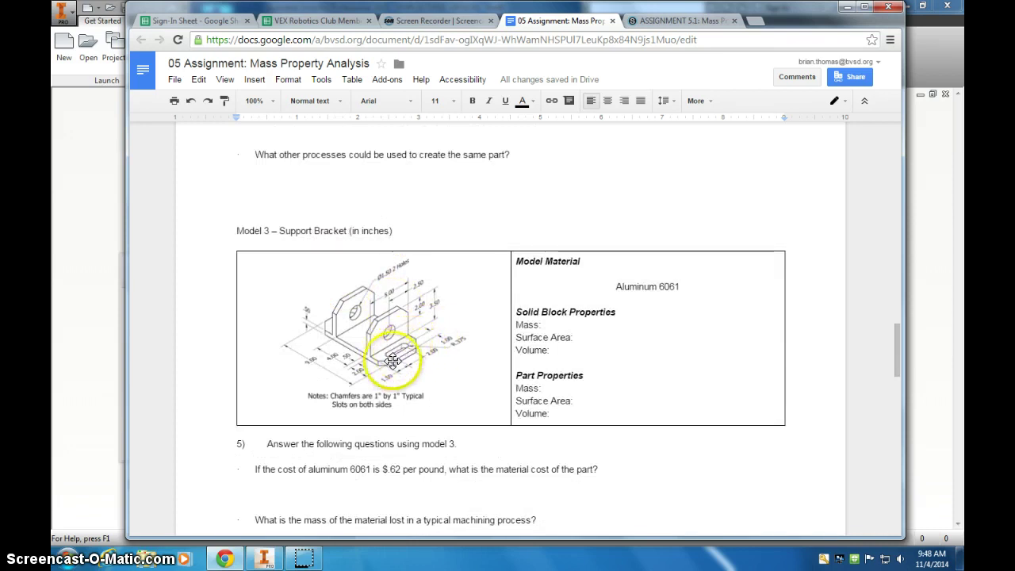
{"action": "scroll", "coordinate": [393, 361], "scroll_direction": "down", "scroll_amount": 8}
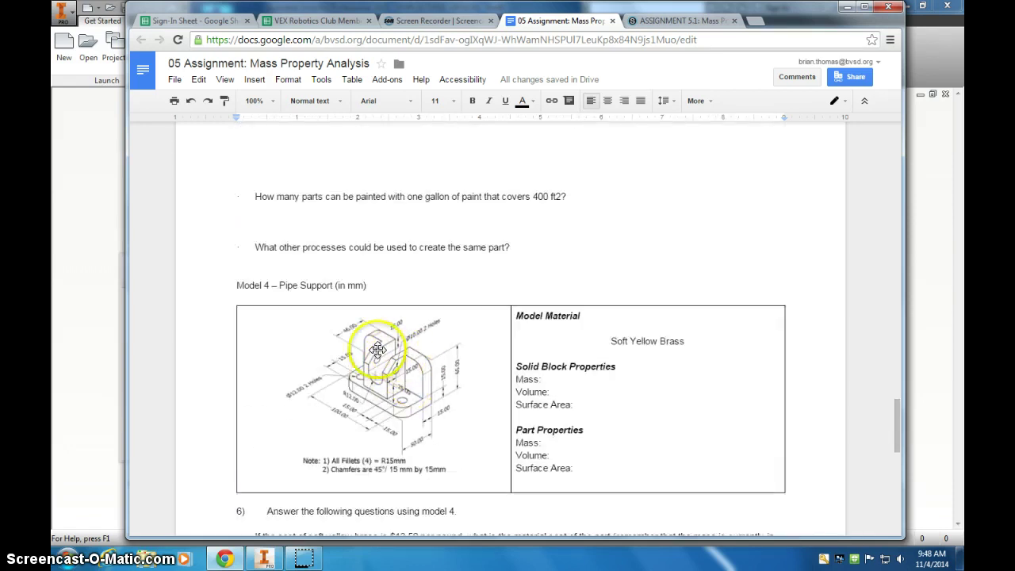
{"action": "scroll", "coordinate": [391, 367], "scroll_direction": "up", "scroll_amount": 4}
{"action": "scroll", "coordinate": [388, 363], "scroll_direction": "down", "scroll_amount": 3}
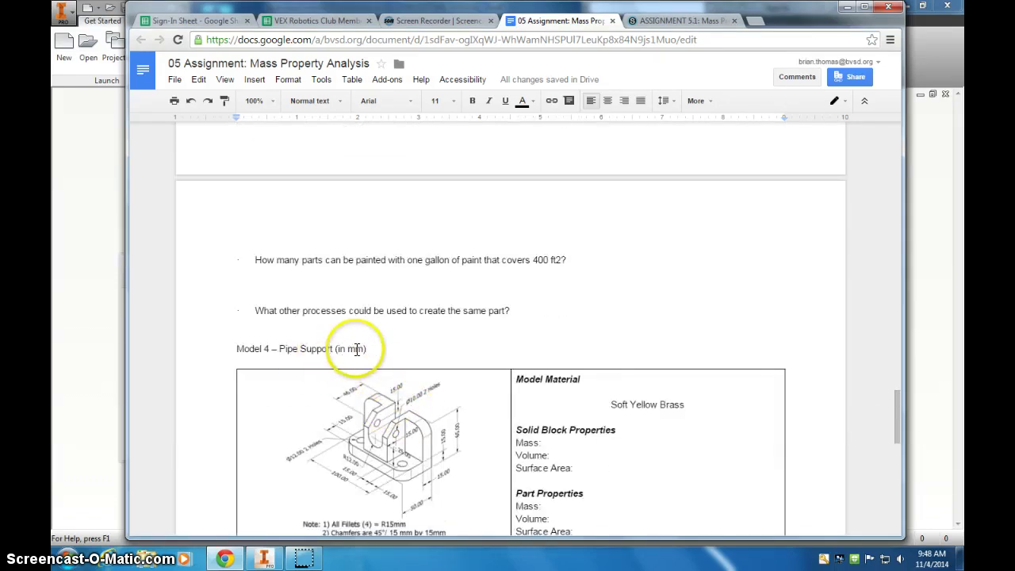
{"action": "scroll", "coordinate": [355, 352], "scroll_direction": "down", "scroll_amount": 1}
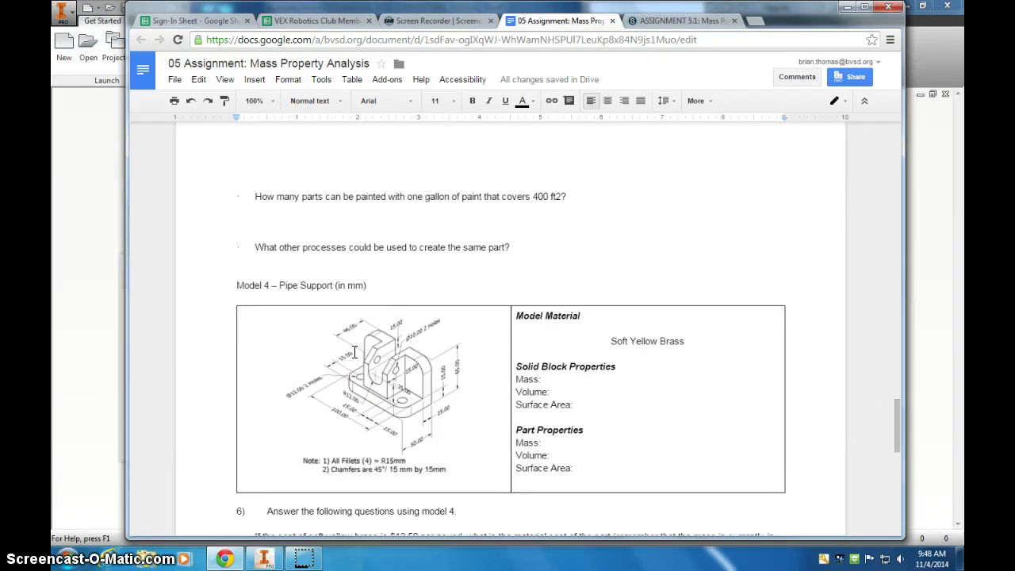
{"action": "key", "text": "alt+Tab"}
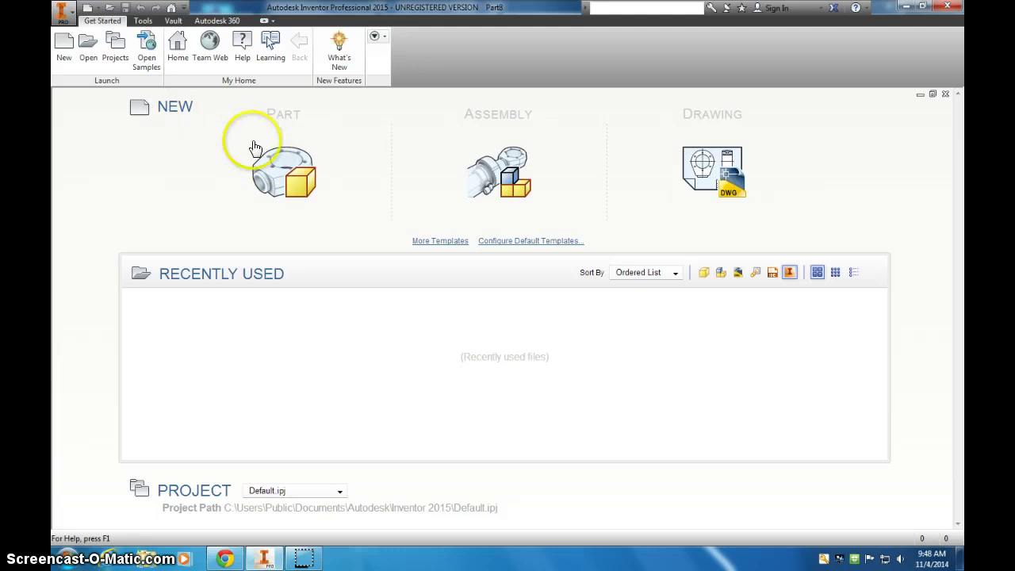
Create a new part from the Metric Standard (mm).ipt template
{"action": "left_click", "coordinate": [63, 46]}
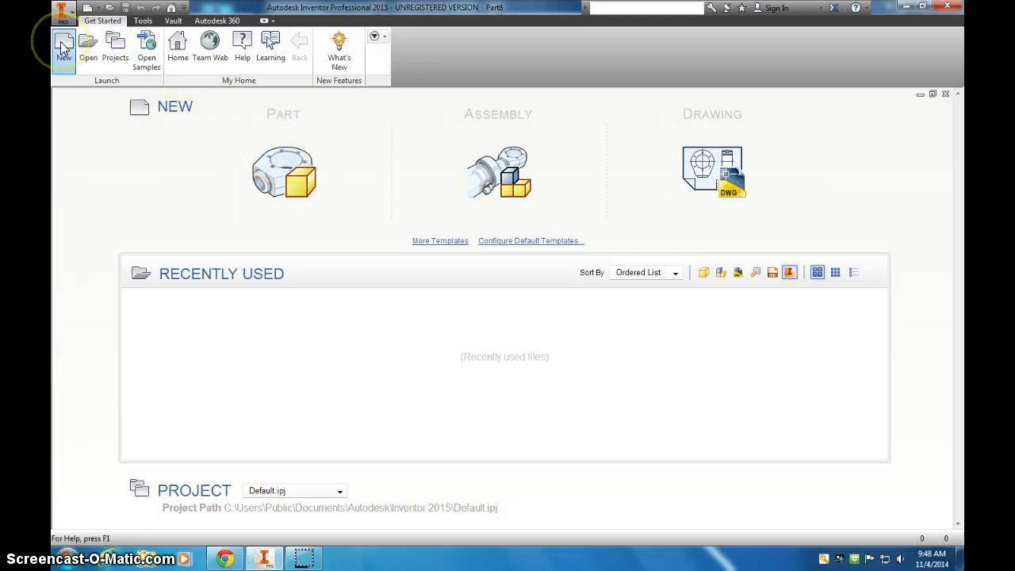
{"action": "left_click", "coordinate": [138, 87]}
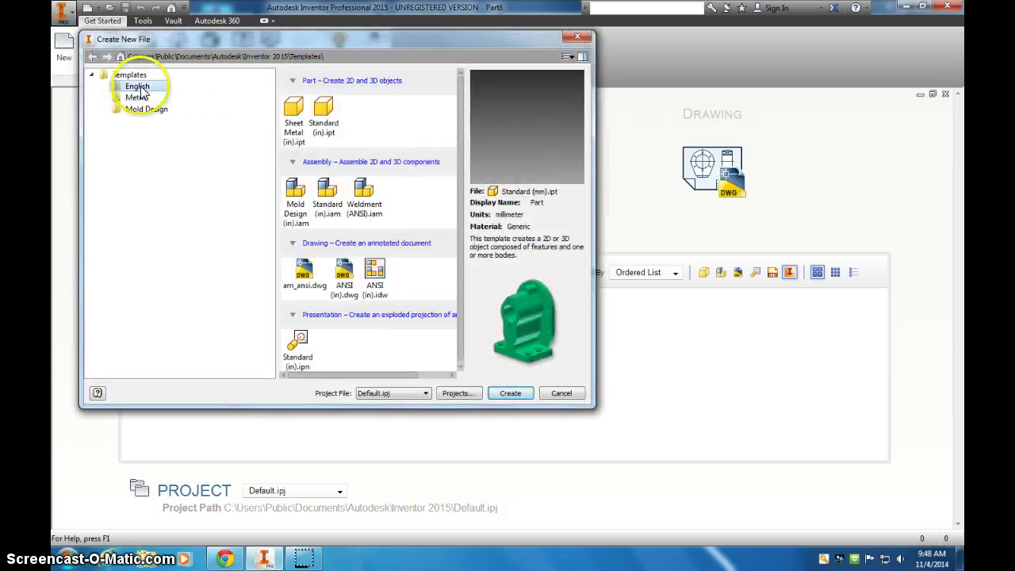
{"action": "left_click", "coordinate": [135, 98]}
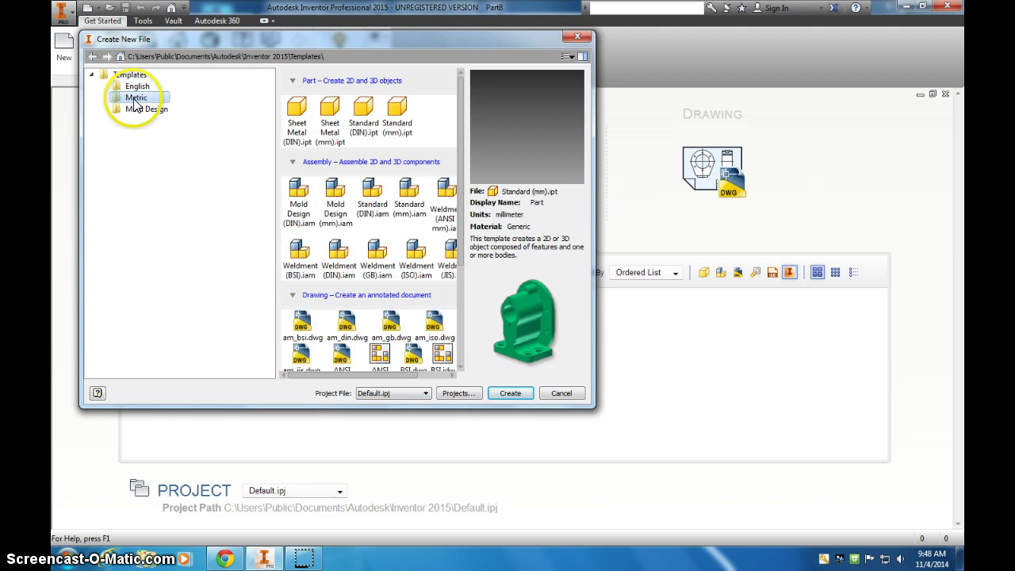
{"action": "left_click", "coordinate": [392, 119]}
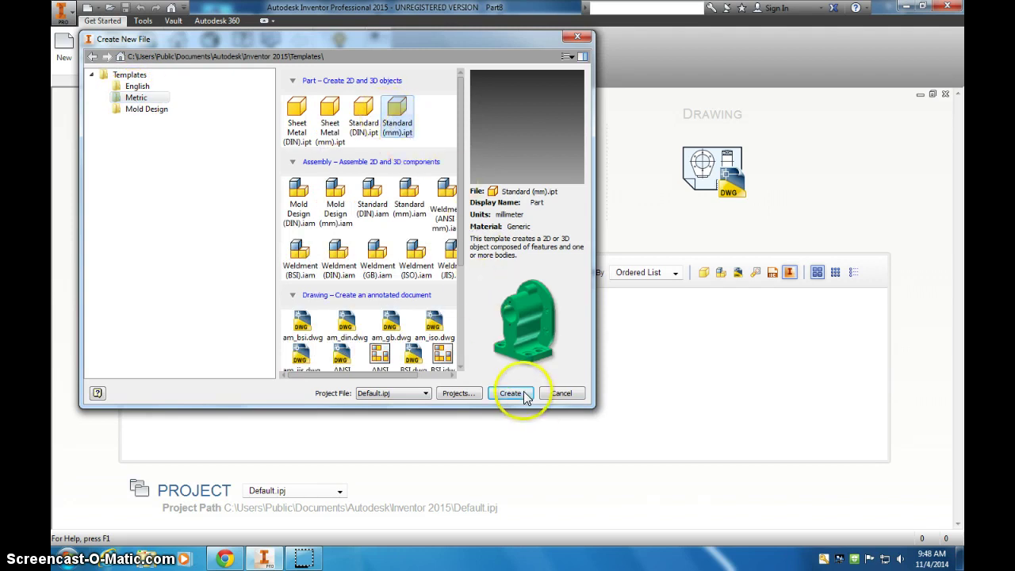
{"action": "left_click", "coordinate": [512, 393]}
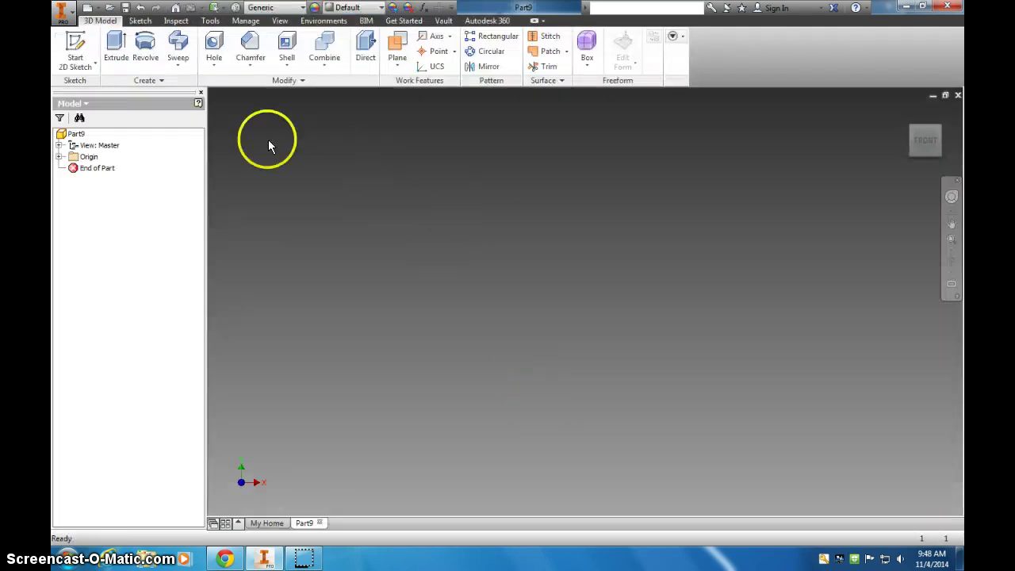
Start a sketch on the XY plane and draw a rectangle from the origin
{"action": "left_click", "coordinate": [75, 45]}
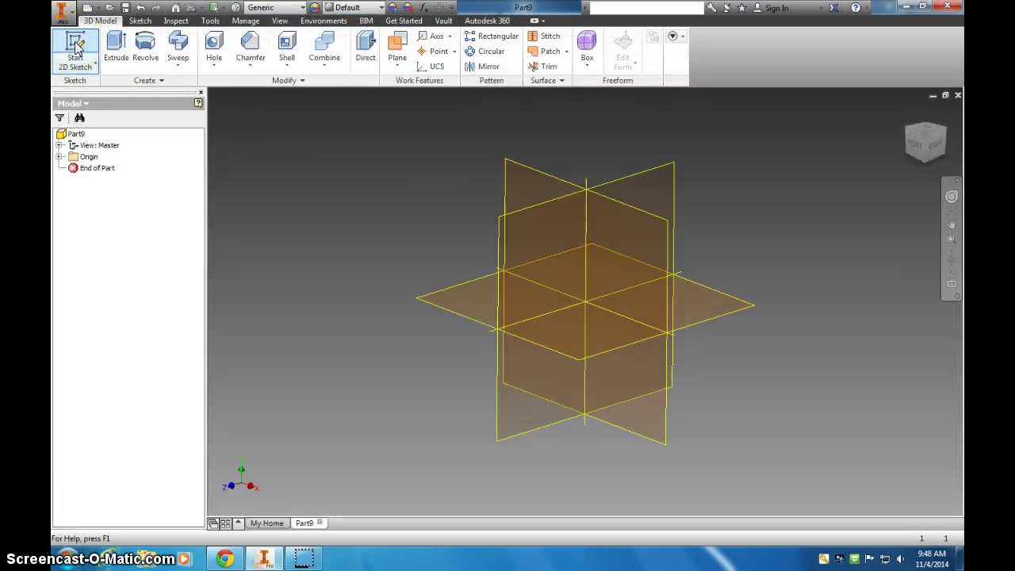
{"action": "left_click", "coordinate": [472, 298]}
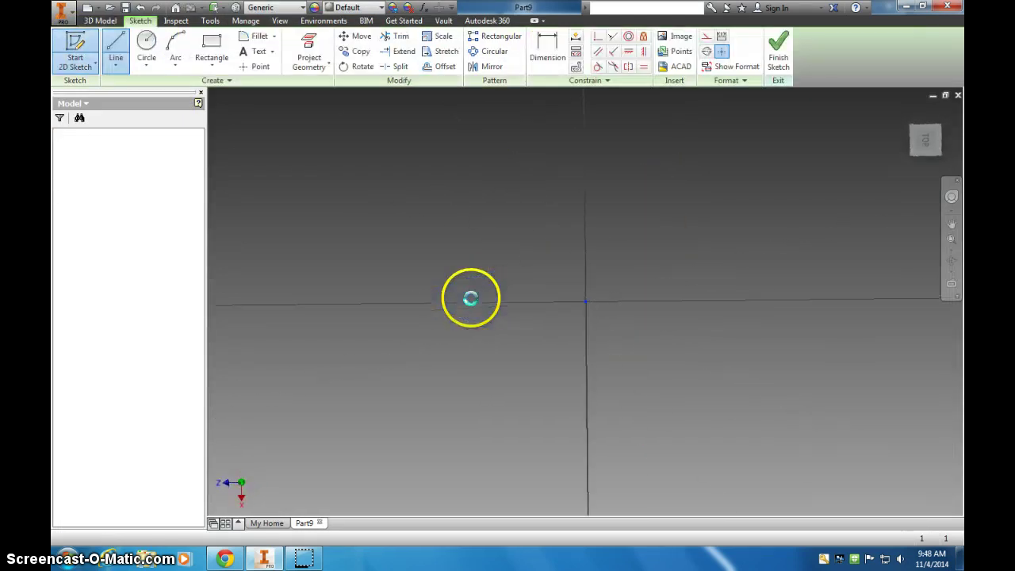
{"action": "left_click", "coordinate": [212, 47]}
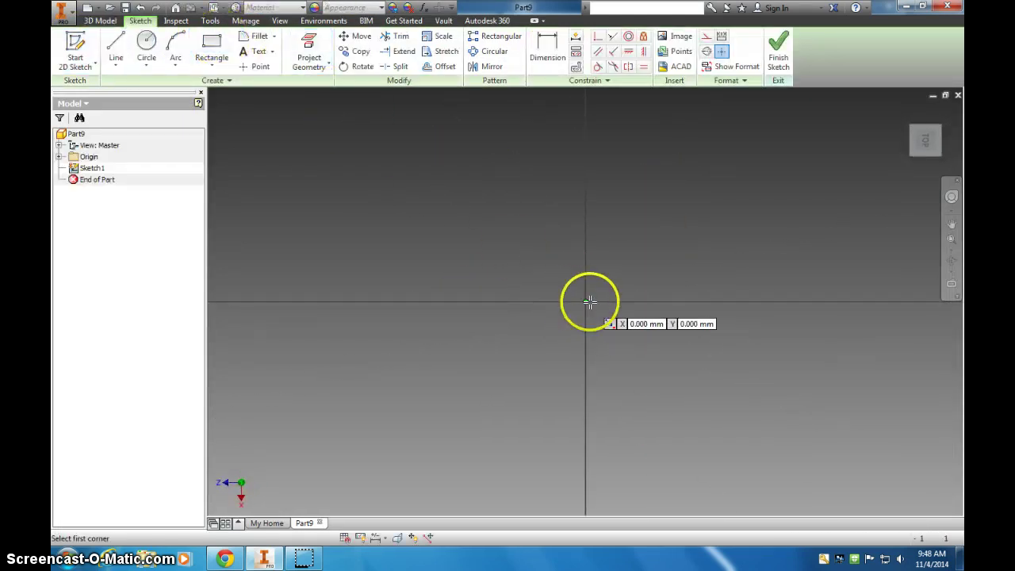
{"action": "left_click", "coordinate": [586, 301]}
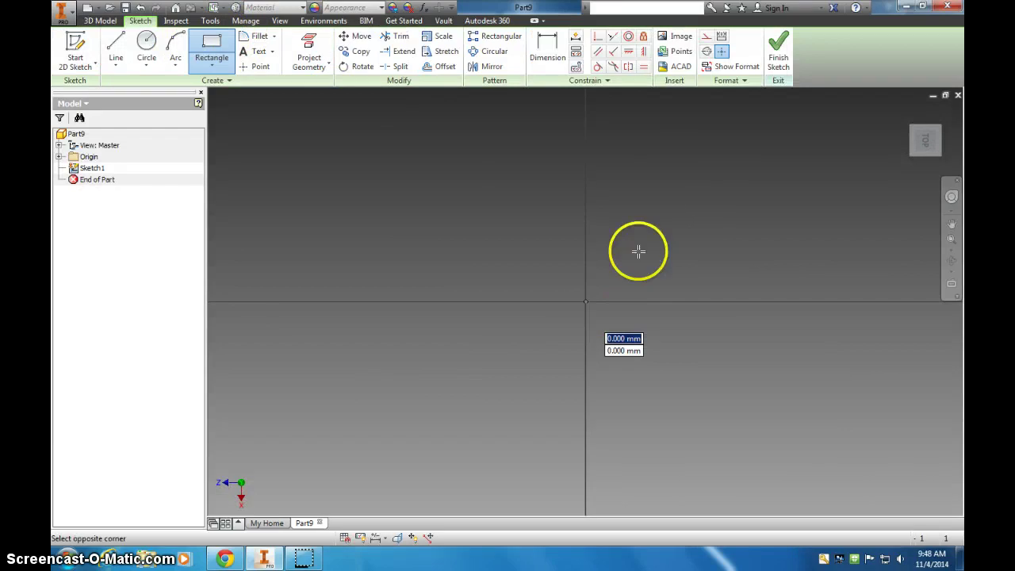
{"action": "left_click", "coordinate": [709, 166]}
Dimension the rectangle 50 mm wide and 100 mm tall, then finish the sketch
{"action": "left_click", "coordinate": [547, 47]}
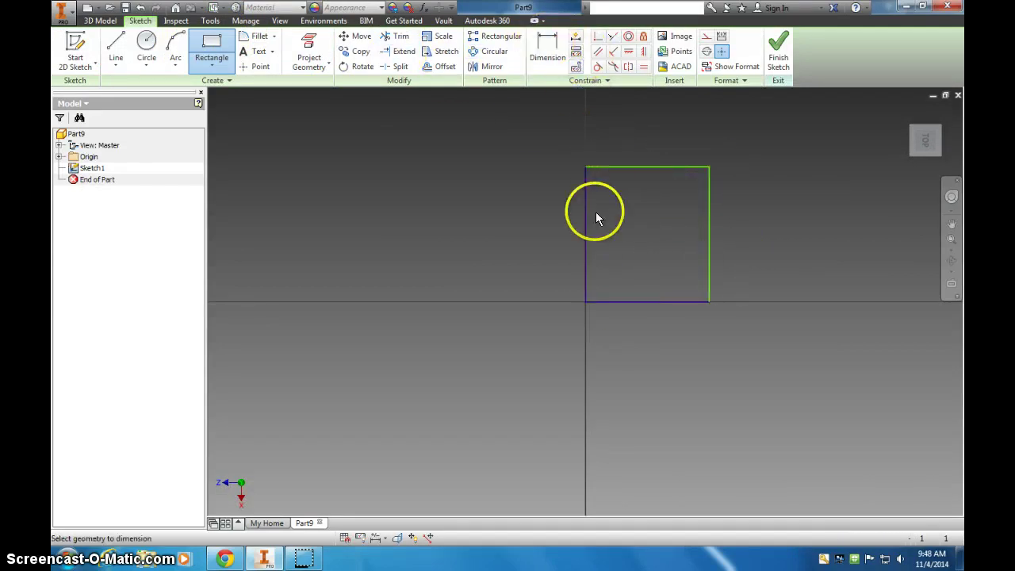
{"action": "left_click", "coordinate": [586, 235]}
{"action": "left_click", "coordinate": [709, 248]}
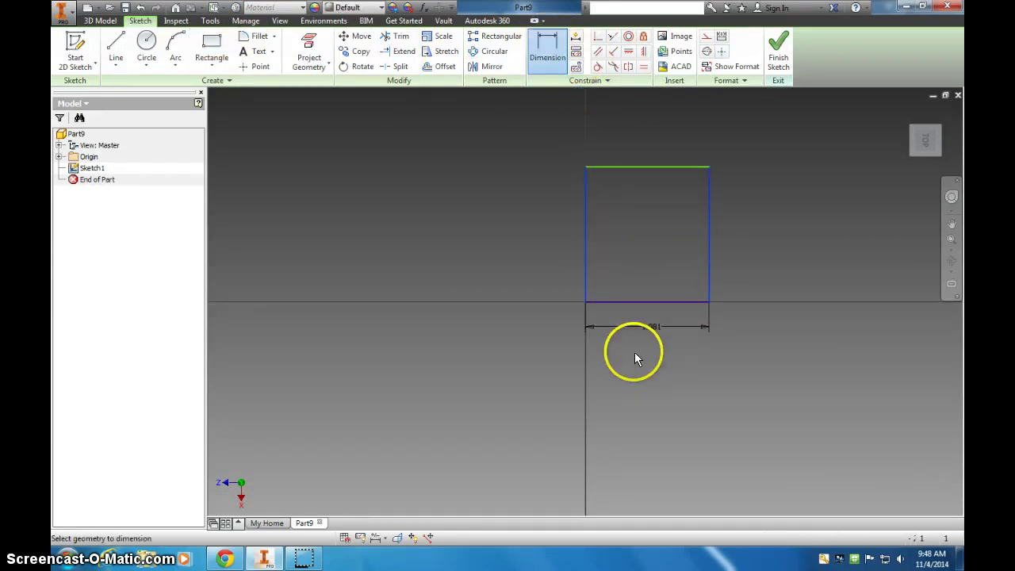
{"action": "left_click", "coordinate": [654, 354]}
{"action": "type", "text": "50"}
{"action": "key", "text": "Return"}
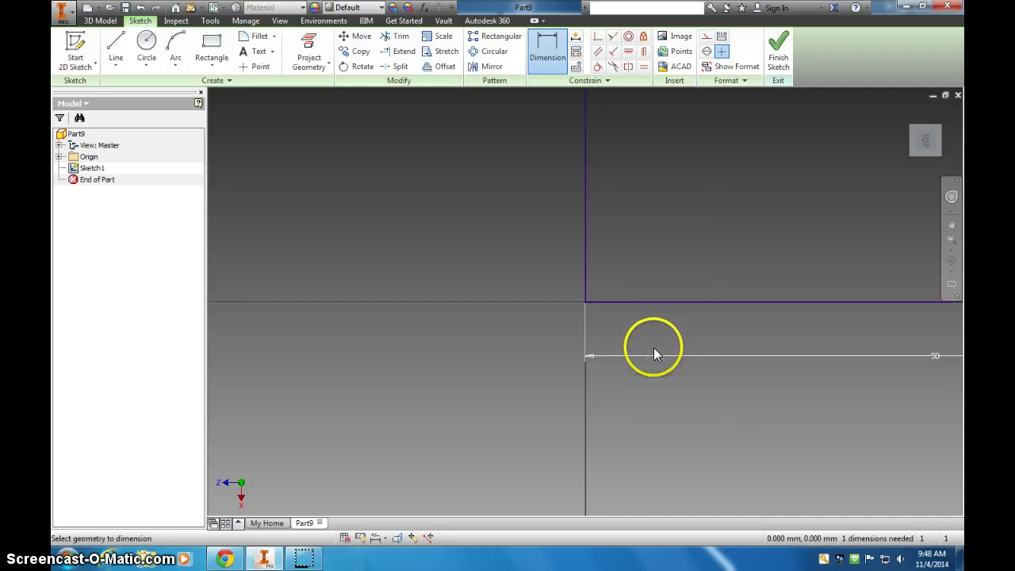
{"action": "scroll", "coordinate": [767, 310], "scroll_direction": "up", "scroll_amount": 5}
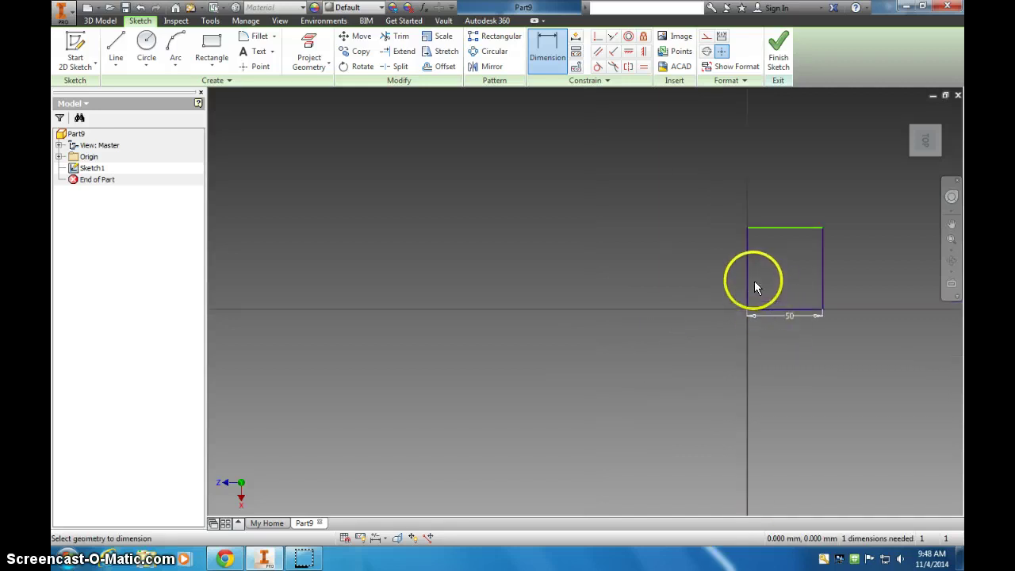
{"action": "left_click", "coordinate": [772, 229]}
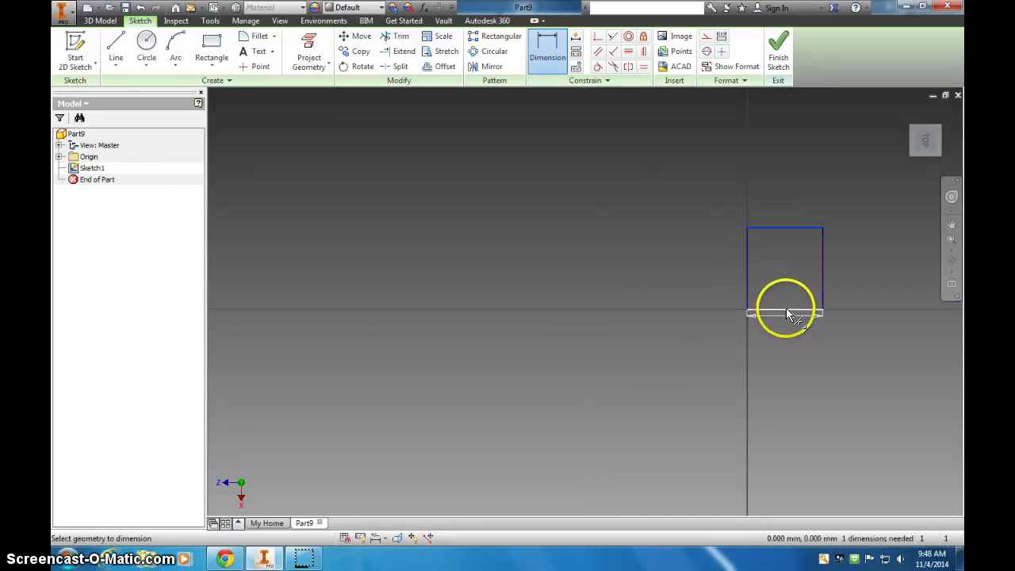
{"action": "left_click", "coordinate": [785, 309]}
{"action": "left_click", "coordinate": [688, 261]}
{"action": "type", "text": "100"}
{"action": "key", "text": "Return"}
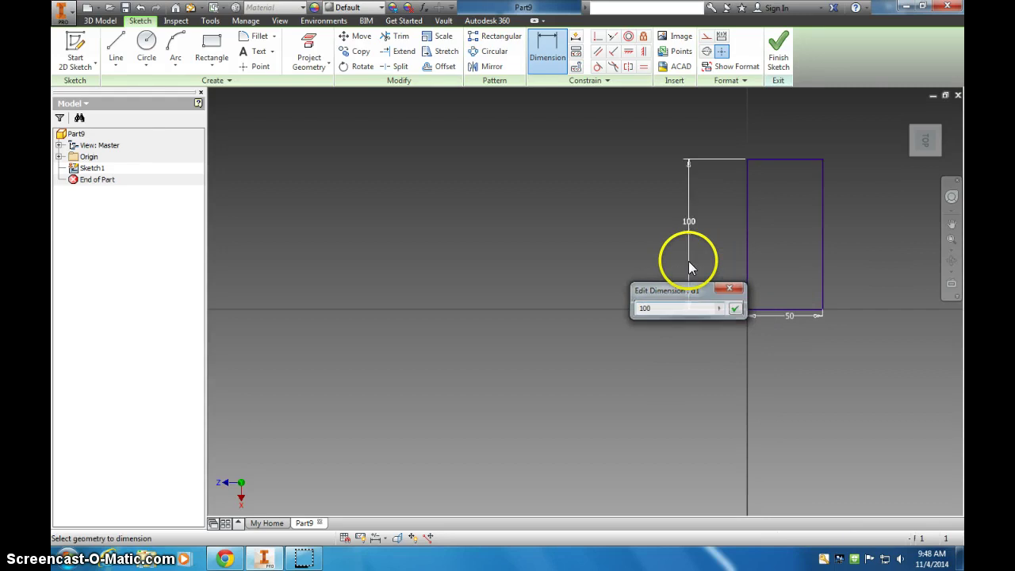
{"action": "left_click", "coordinate": [778, 49]}
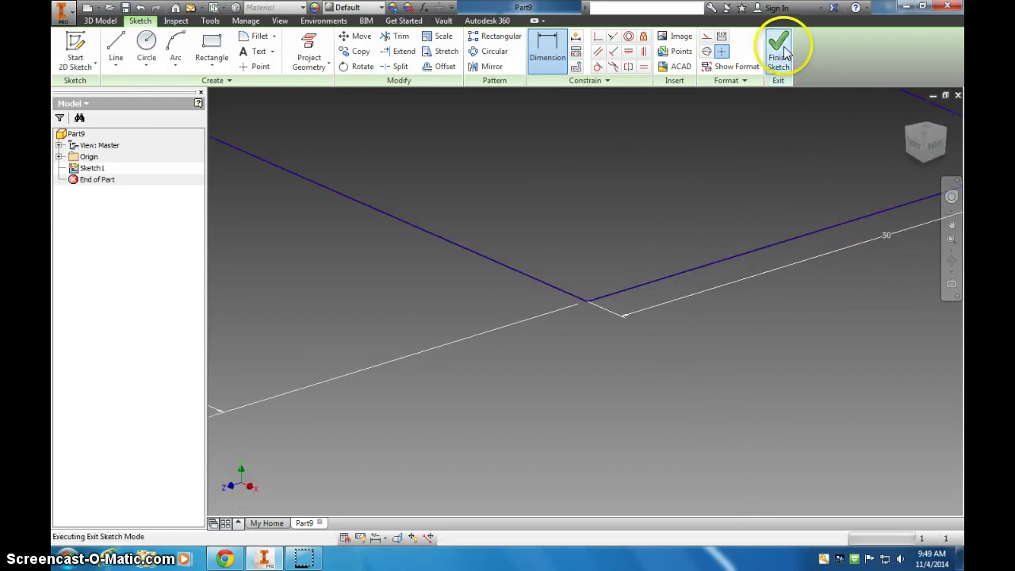
Extrude the rectangle 65 mm into a solid block and show it in isometric view
{"action": "left_click", "coordinate": [116, 54]}
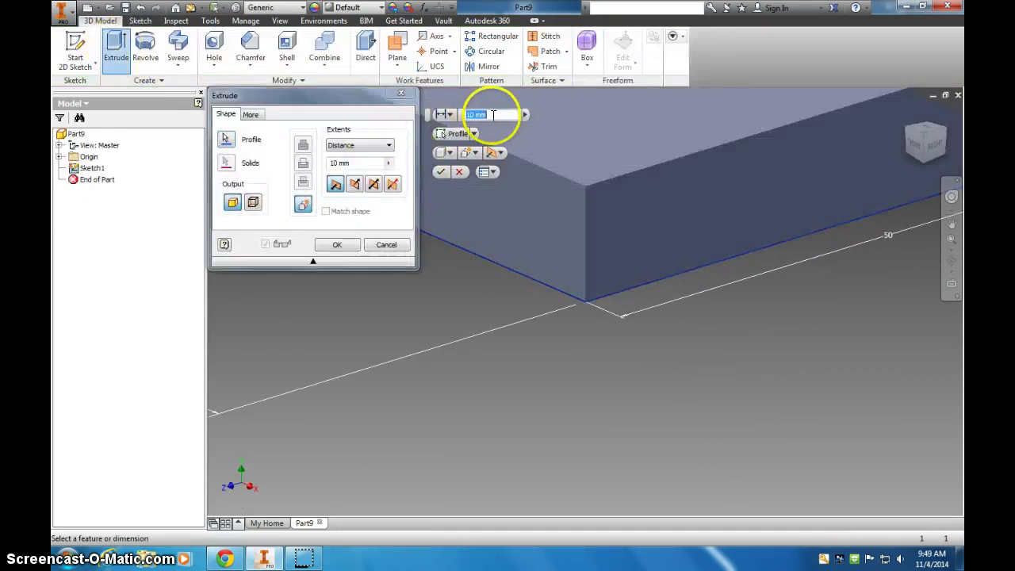
{"action": "key", "text": "Return"}
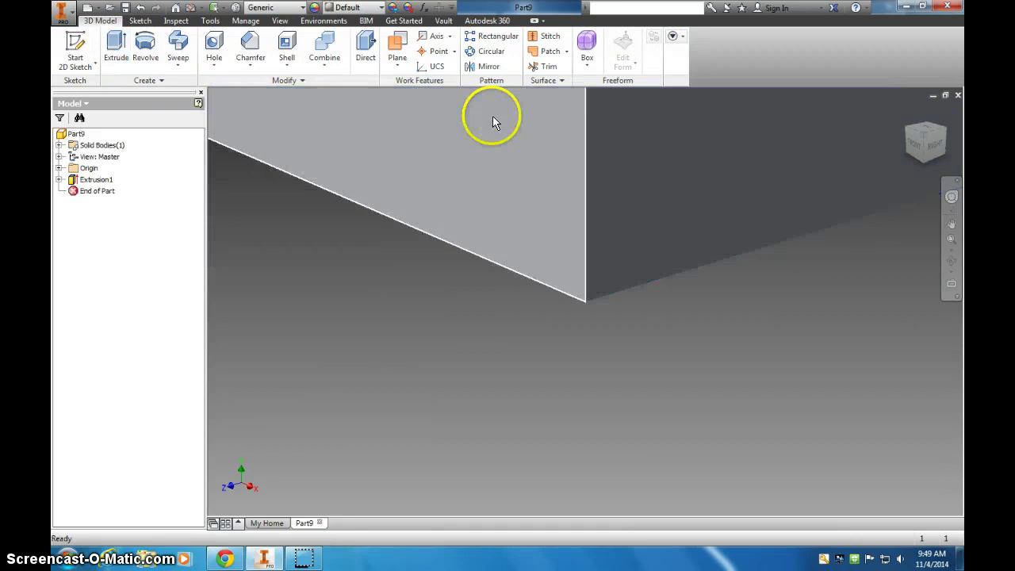
{"action": "left_click", "coordinate": [924, 139]}
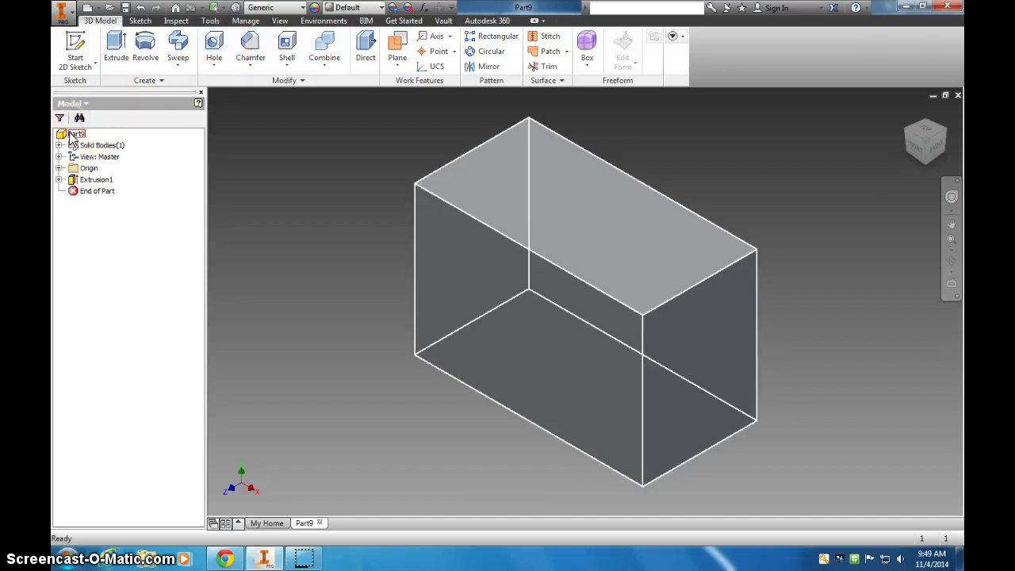
{"action": "left_click", "coordinate": [267, 62]}
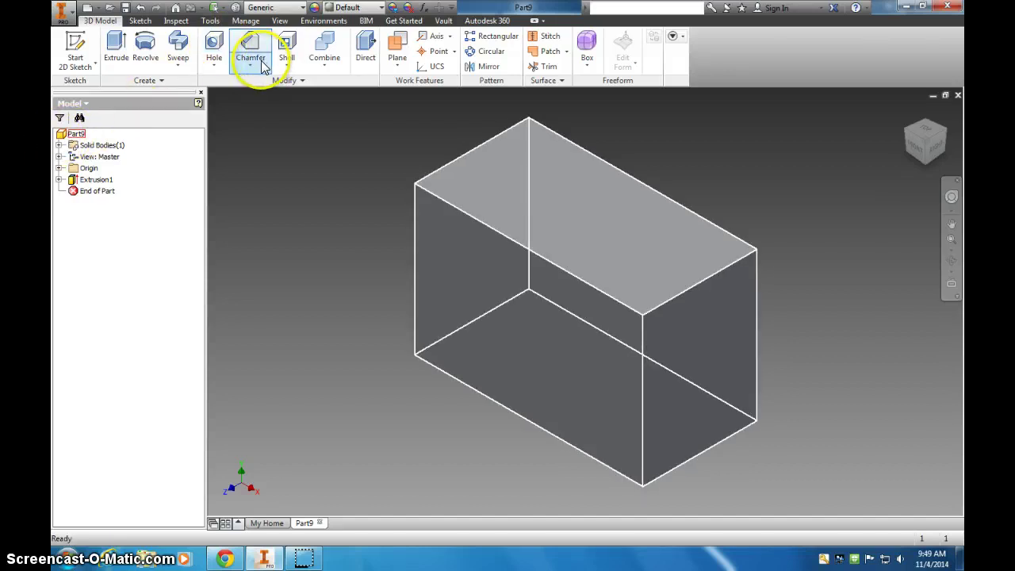
Bring up the chamfer settings, then switch to the Google Docs assignment
{"action": "left_click", "coordinate": [264, 64]}
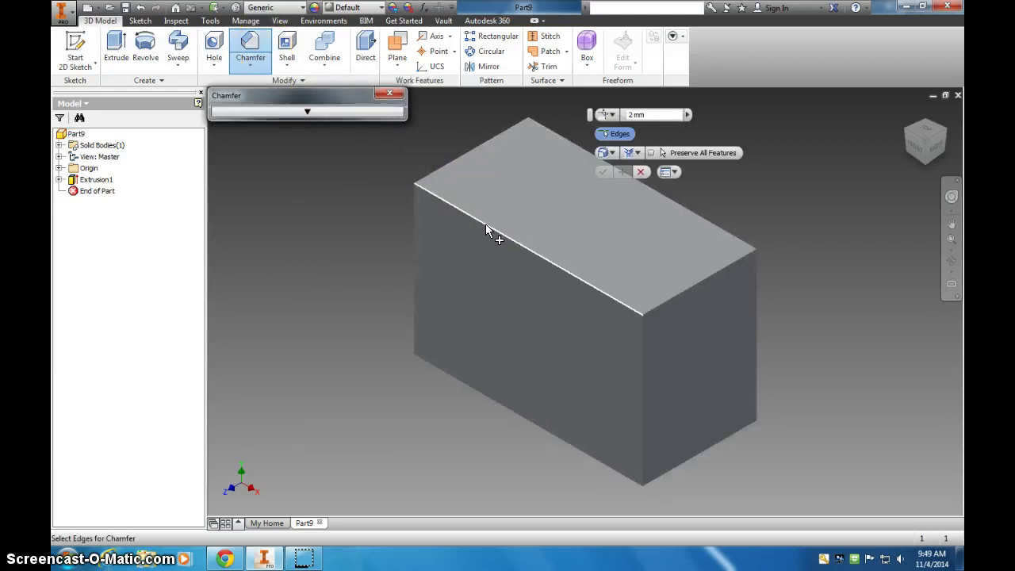
{"action": "left_click", "coordinate": [488, 273]}
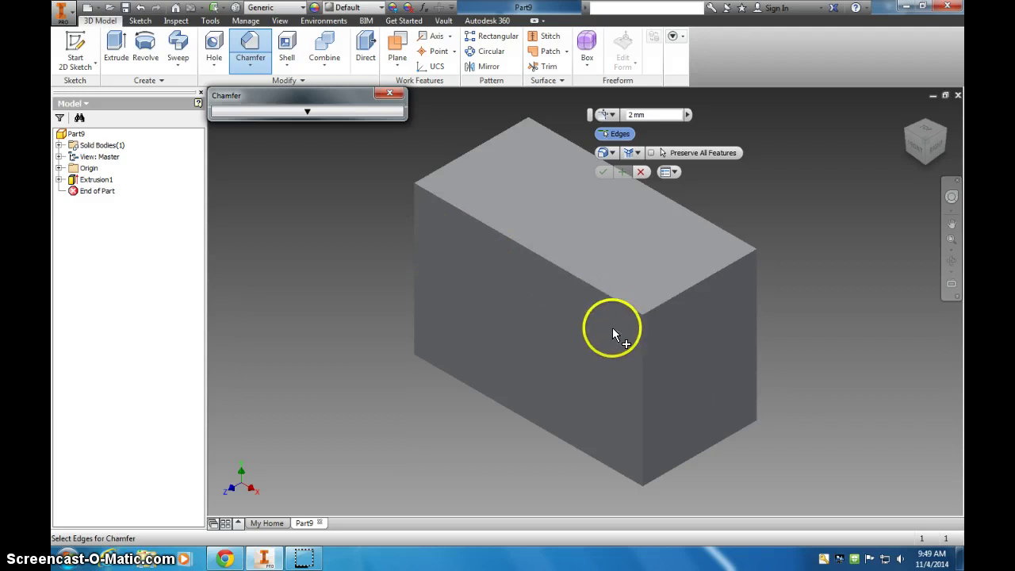
{"action": "key", "text": "alt+Tab"}
Scroll up to the Model 2 – Mounting Bracket drawing, then return to Inventor
{"action": "scroll", "coordinate": [585, 288], "scroll_direction": "up", "scroll_amount": 8}
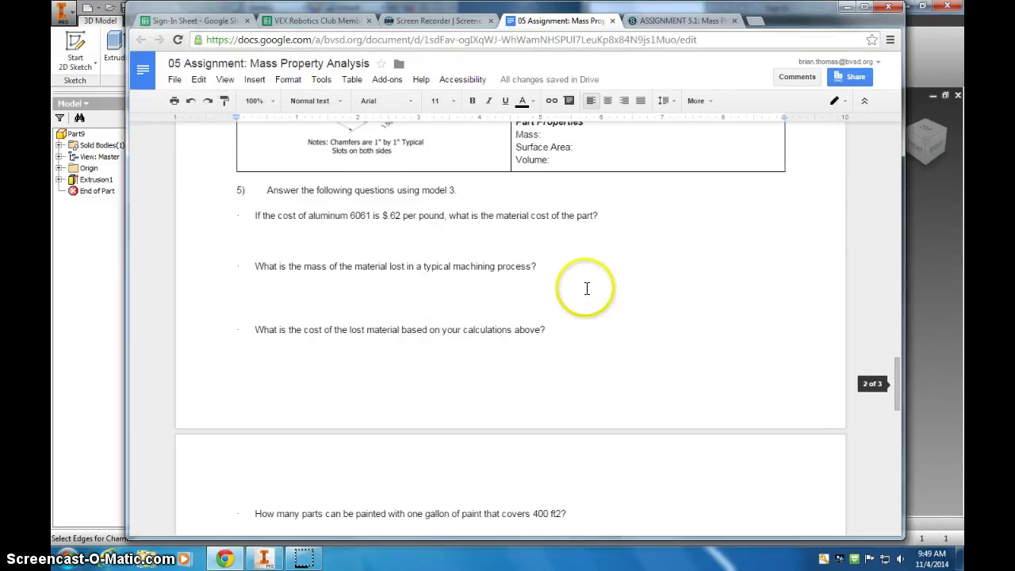
{"action": "scroll", "coordinate": [584, 286], "scroll_direction": "up", "scroll_amount": 6}
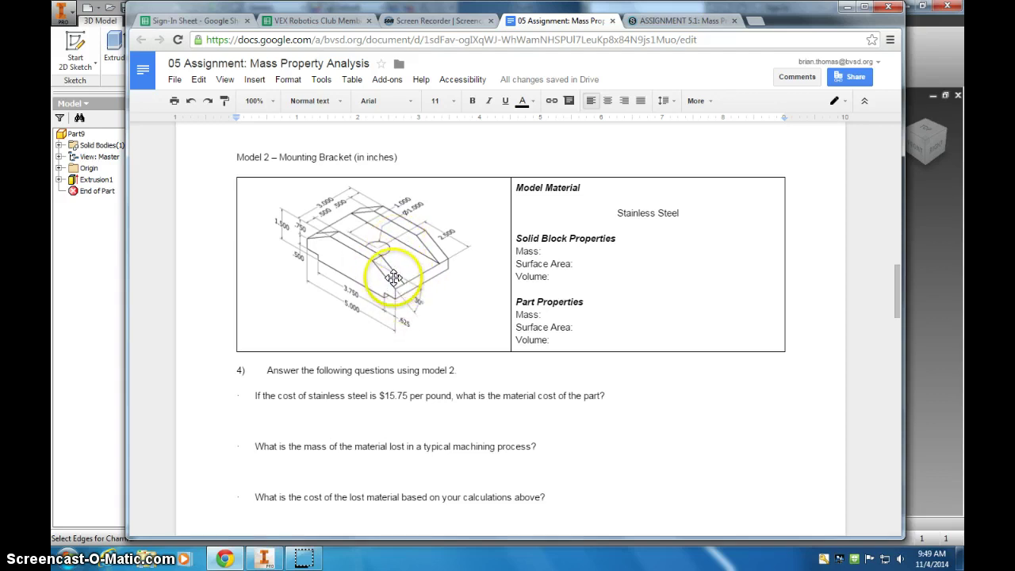
{"action": "key", "text": "alt+Tab"}
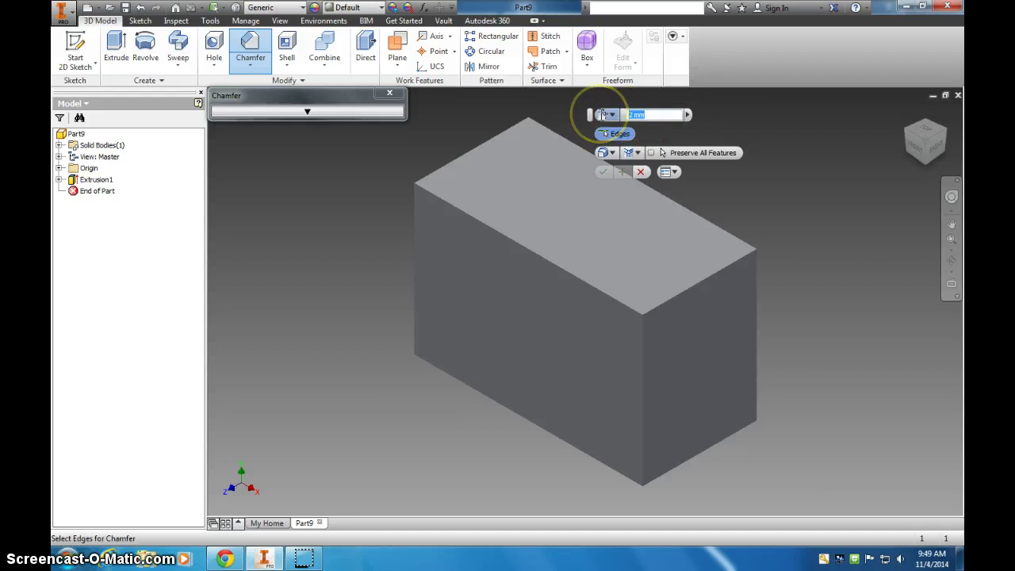
Chamfer the block's top front edge with a 20 mm distance and 60° angle from the front face
{"action": "type", "text": "20"}
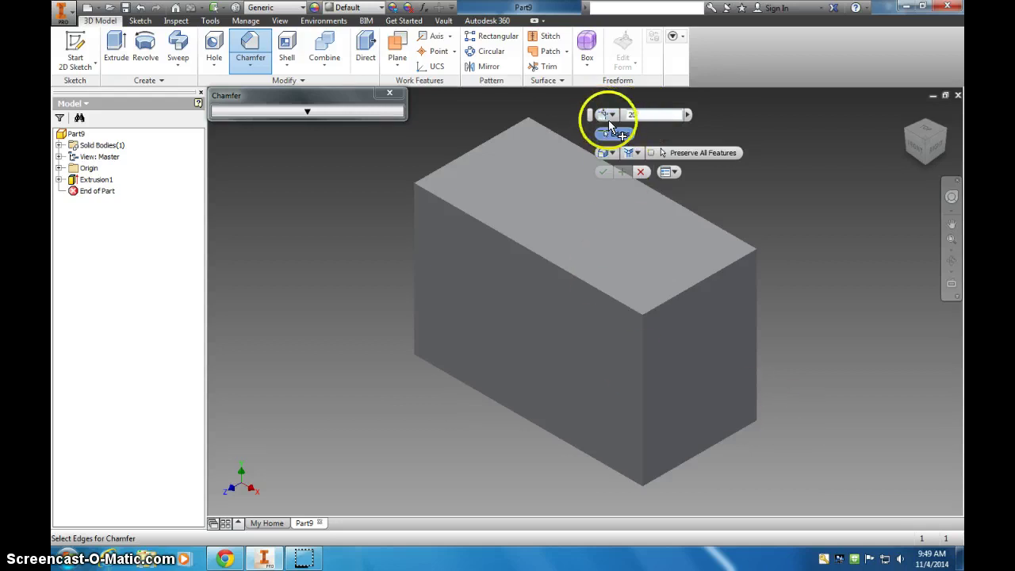
{"action": "left_click", "coordinate": [610, 115]}
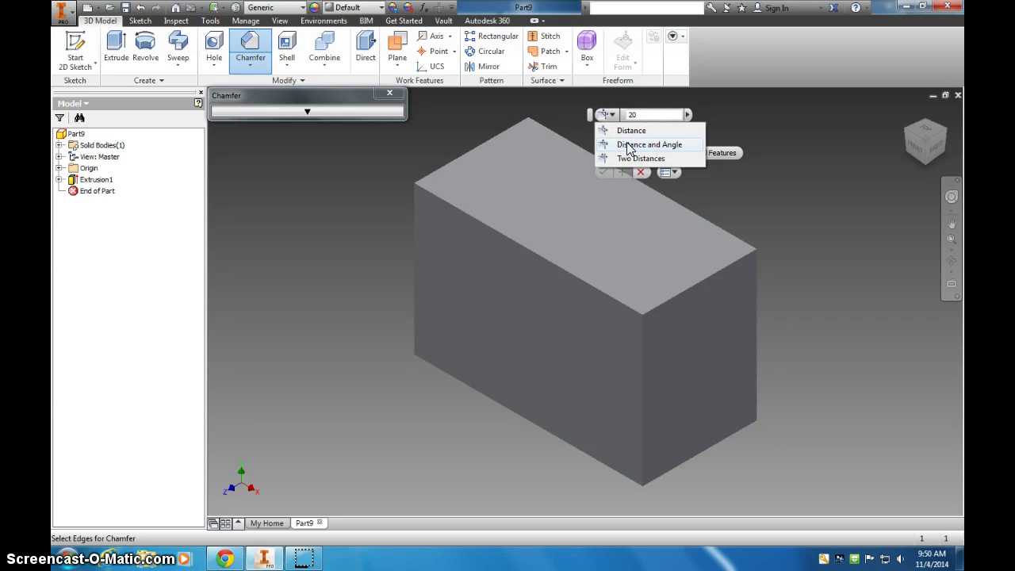
{"action": "left_click", "coordinate": [629, 145]}
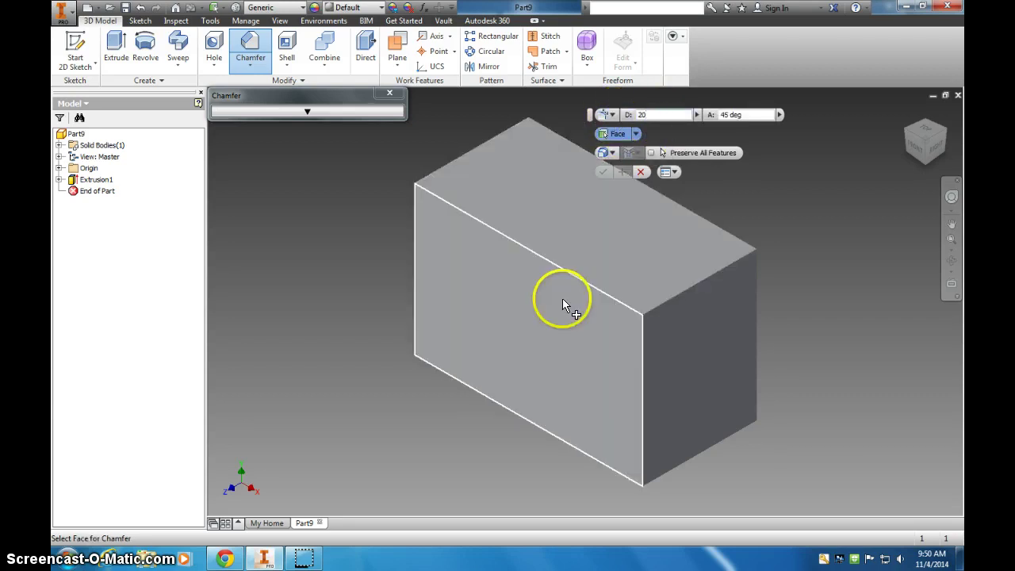
{"action": "left_click", "coordinate": [562, 304]}
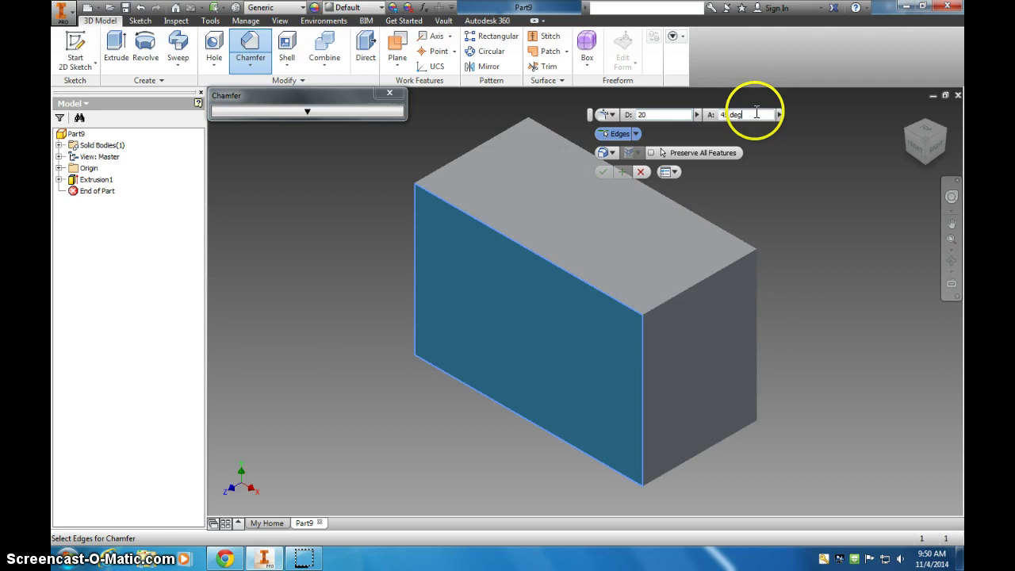
{"action": "left_click_drag", "start_coordinate": [758, 117], "coordinate": [708, 116]}
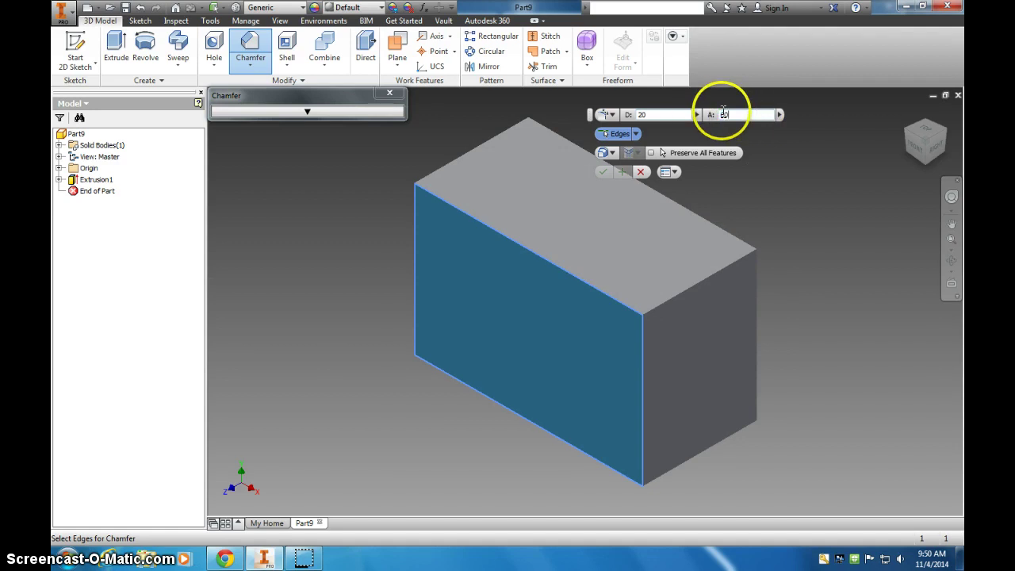
{"action": "left_click", "coordinate": [547, 261]}
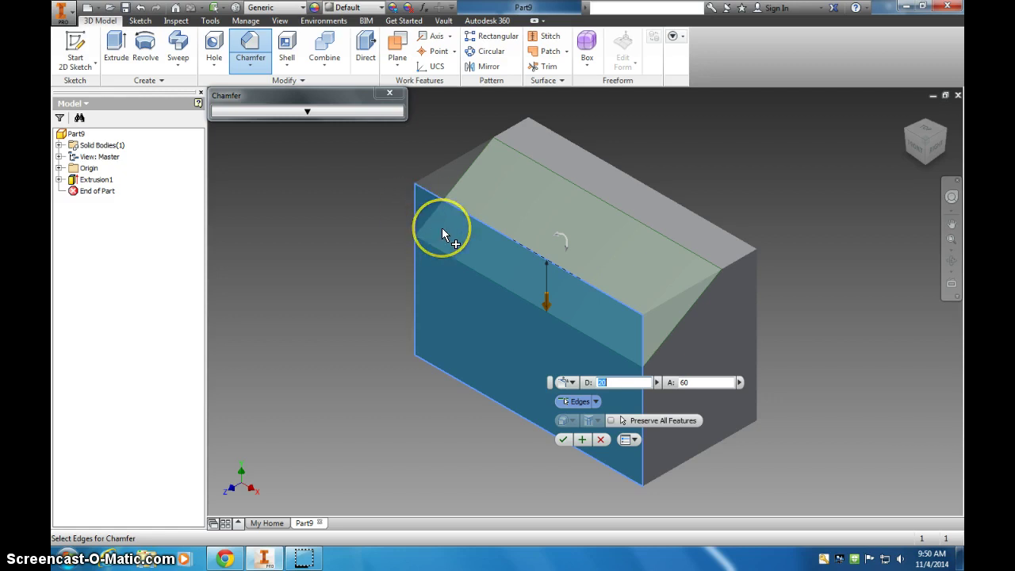
{"action": "key", "text": "alt+Tab"}
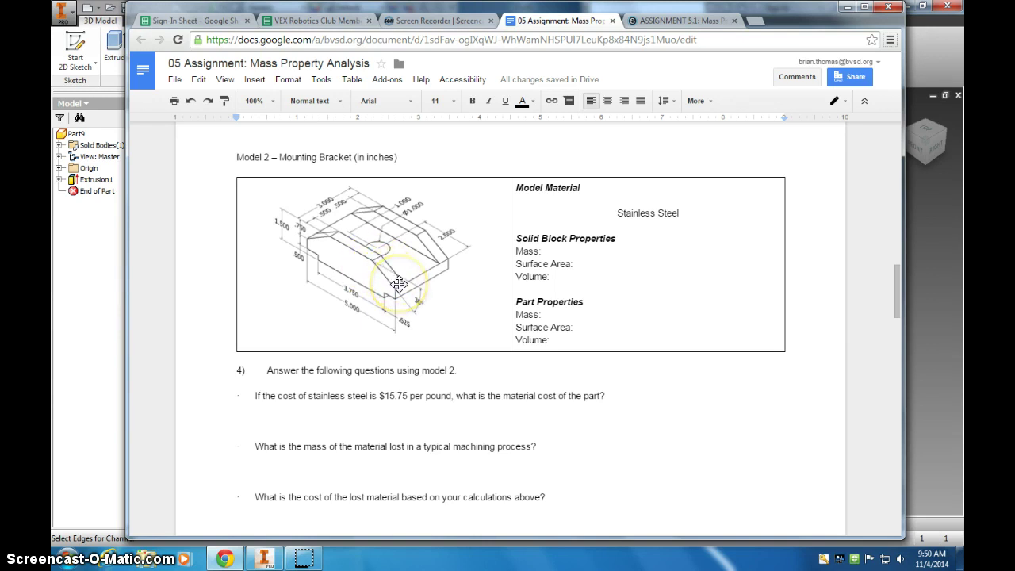
{"action": "key", "text": "alt+Tab"}
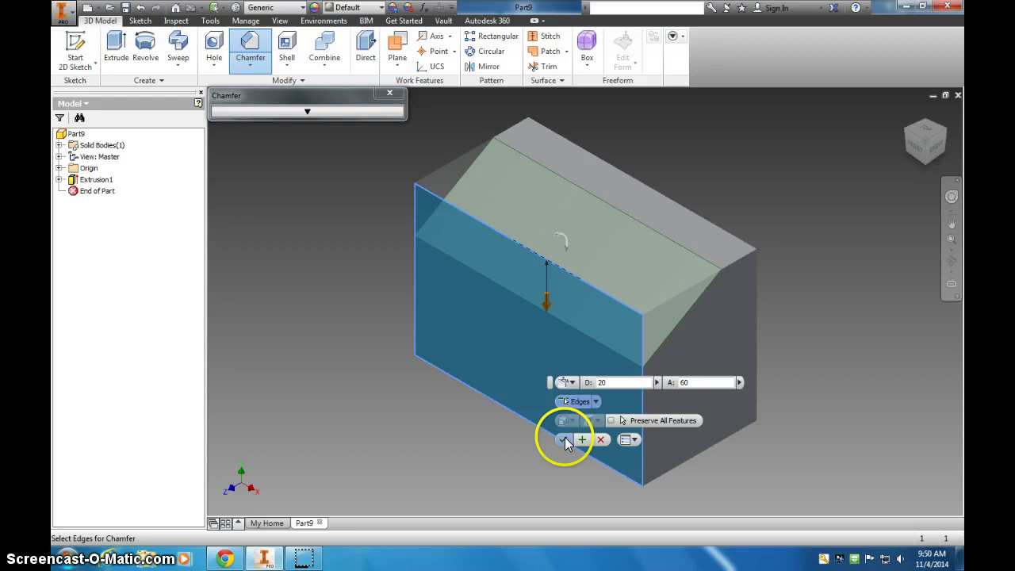
{"action": "key", "text": "Return"}
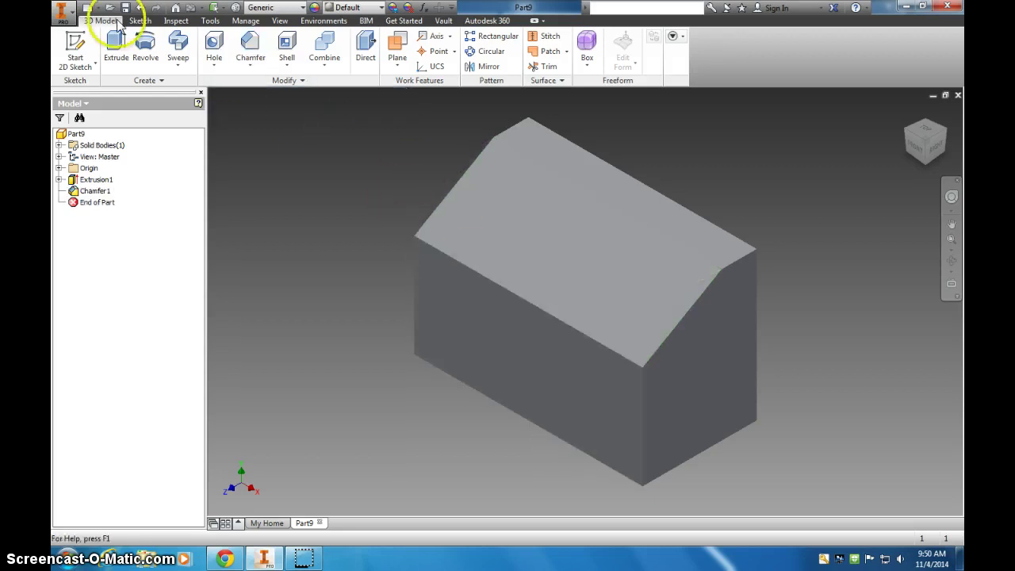
Sketch two 10 mm circles side by side on the block's front face
{"action": "left_click", "coordinate": [501, 339]}
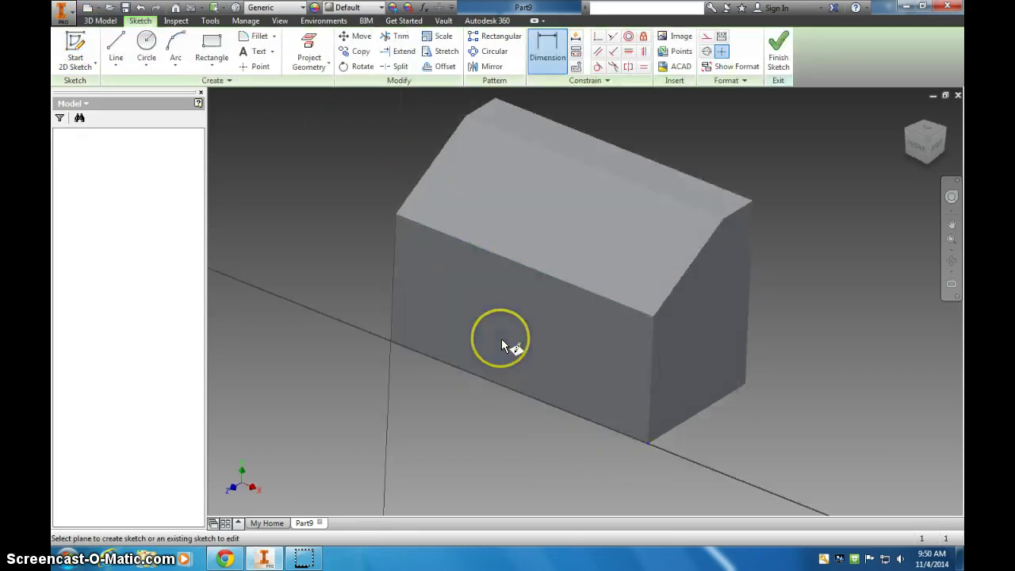
{"action": "left_click", "coordinate": [147, 48]}
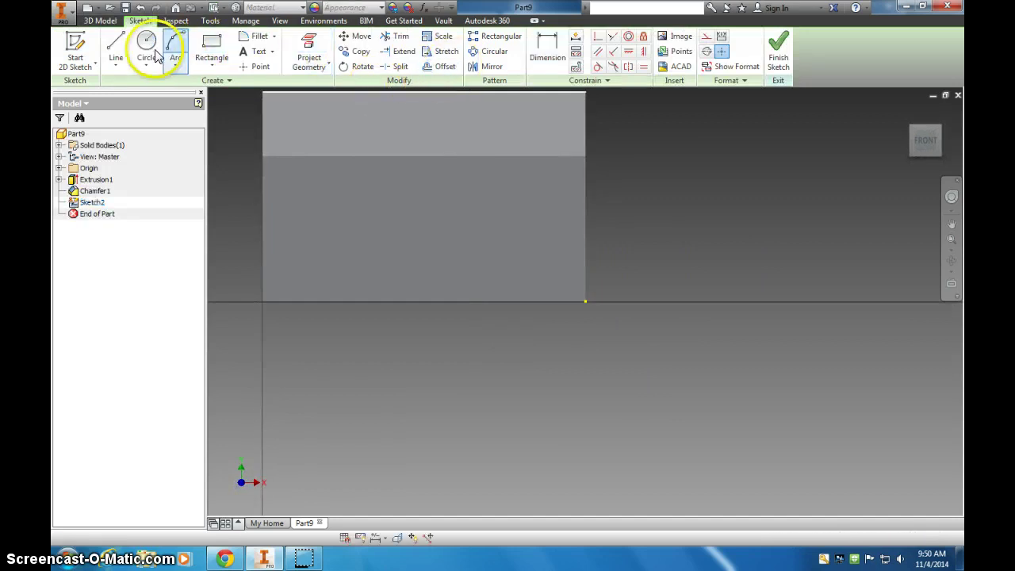
{"action": "left_click", "coordinate": [334, 223]}
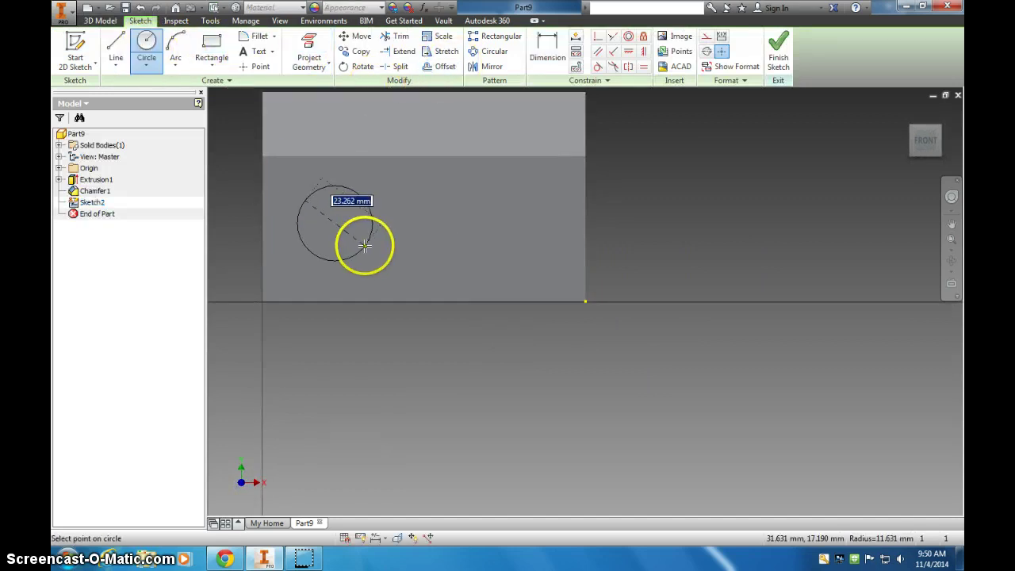
{"action": "key", "text": "Return"}
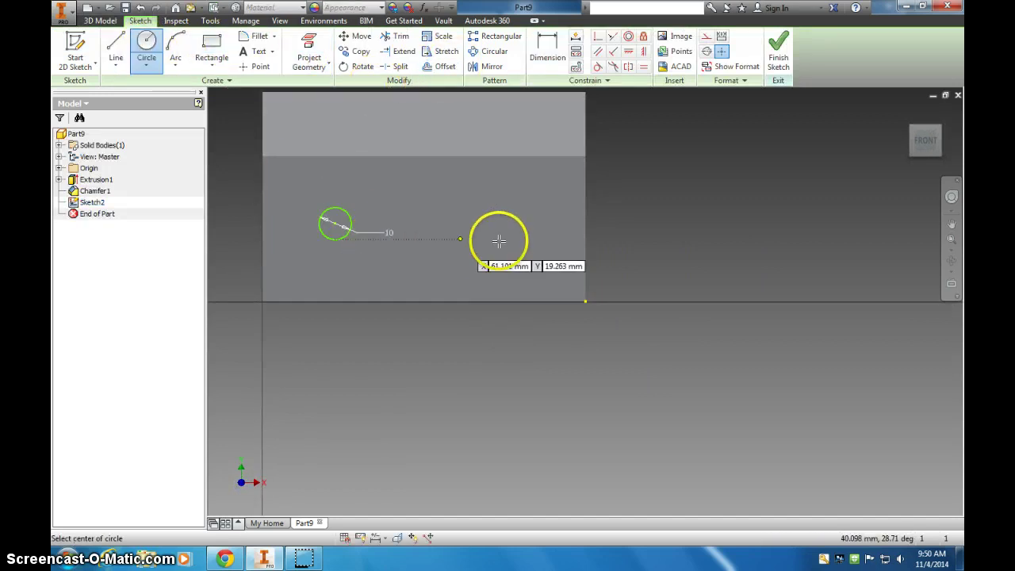
{"action": "left_click", "coordinate": [462, 210]}
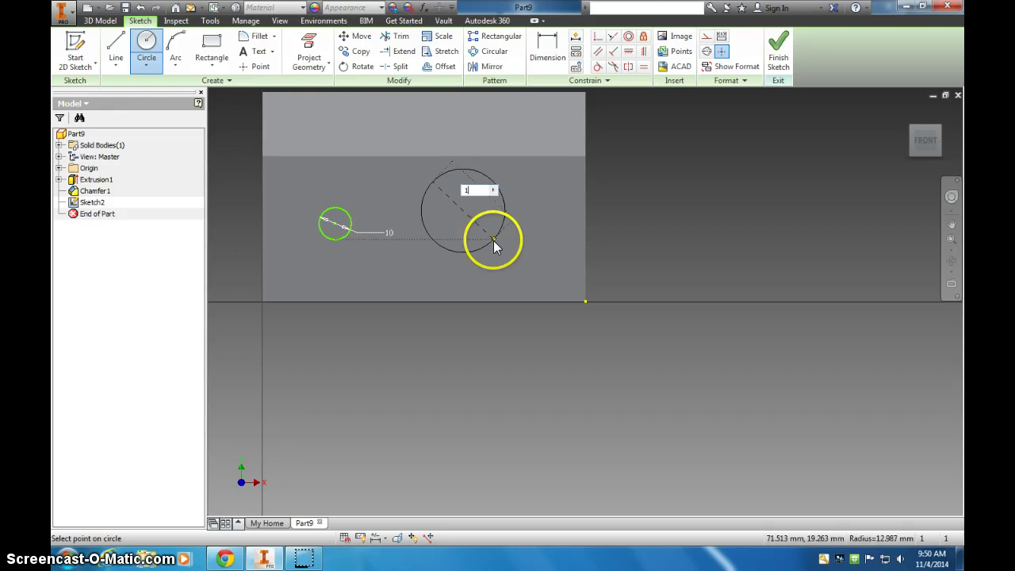
{"action": "type", "text": "10"}
{"action": "key", "text": "Return"}
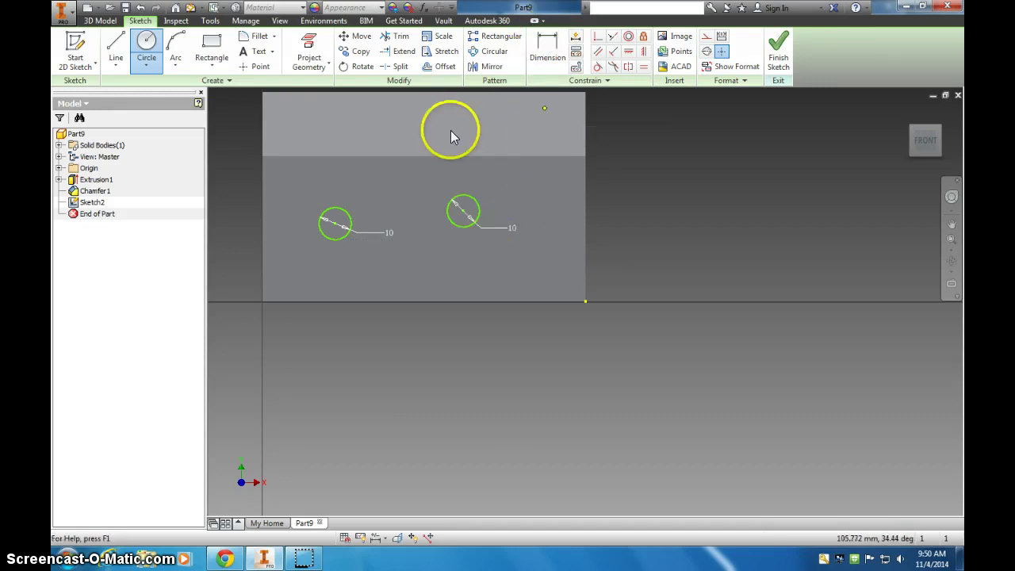
Dimension the left circle's centre 25 mm from the face's left edge
{"action": "key", "text": "d"}
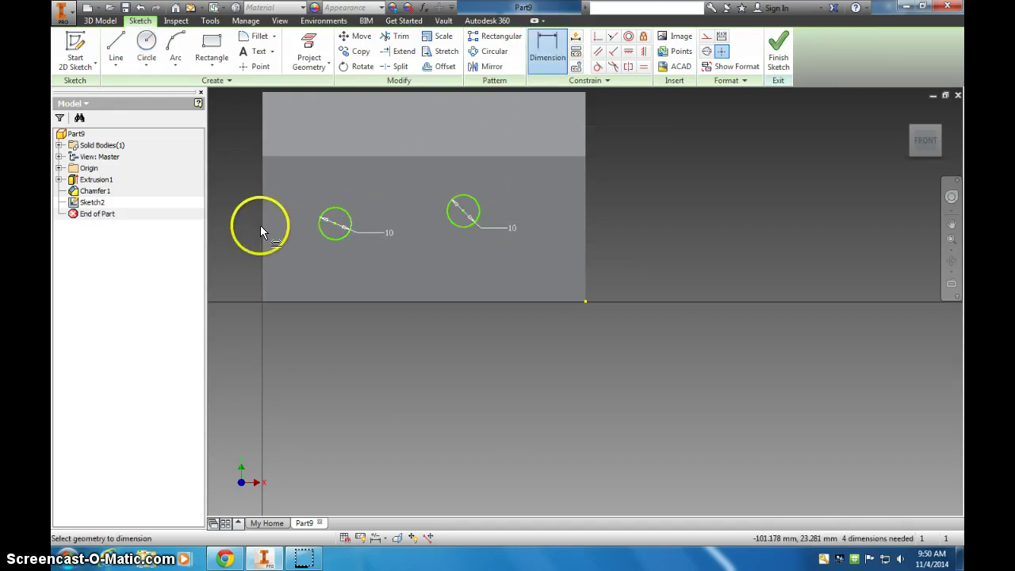
{"action": "left_click", "coordinate": [262, 226]}
{"action": "left_click", "coordinate": [334, 226]}
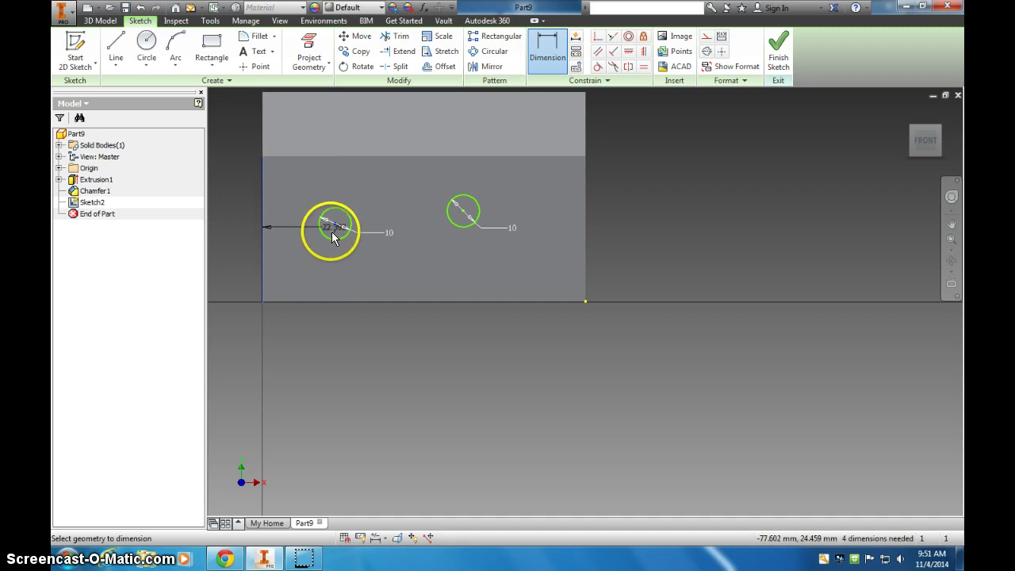
{"action": "left_click", "coordinate": [317, 340]}
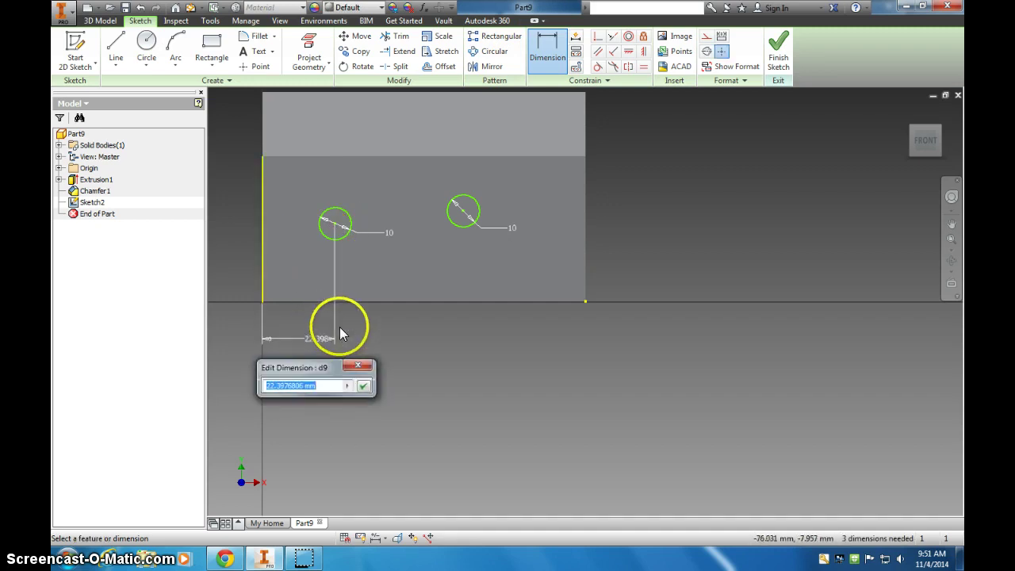
{"action": "type", "text": "25"}
{"action": "key", "text": "Return"}
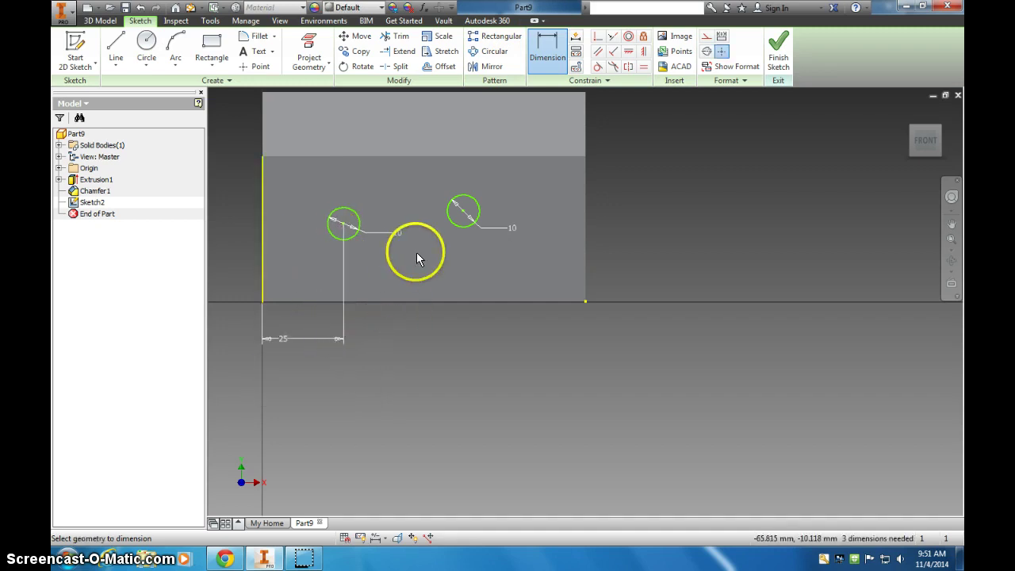
Dimension the right circle's centre 25 mm from the block's right edge
{"action": "left_click", "coordinate": [587, 213]}
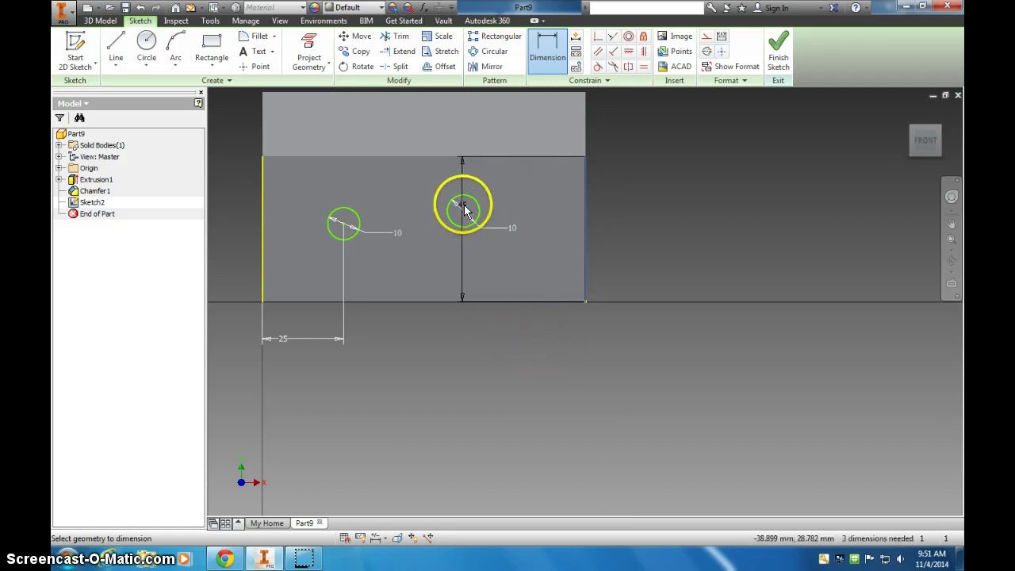
{"action": "left_click", "coordinate": [464, 210]}
{"action": "left_click", "coordinate": [591, 306]}
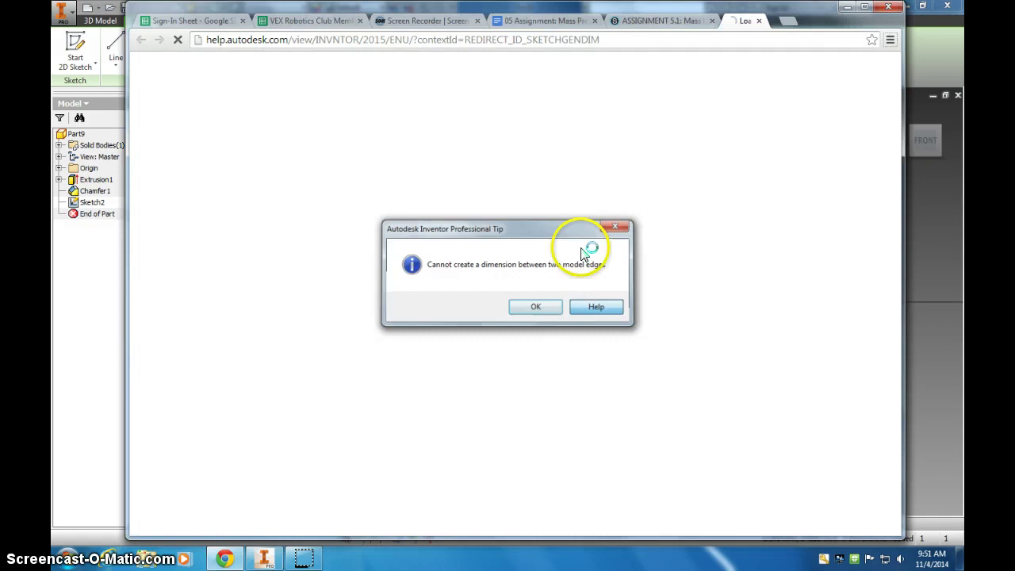
{"action": "key", "text": "alt+Tab"}
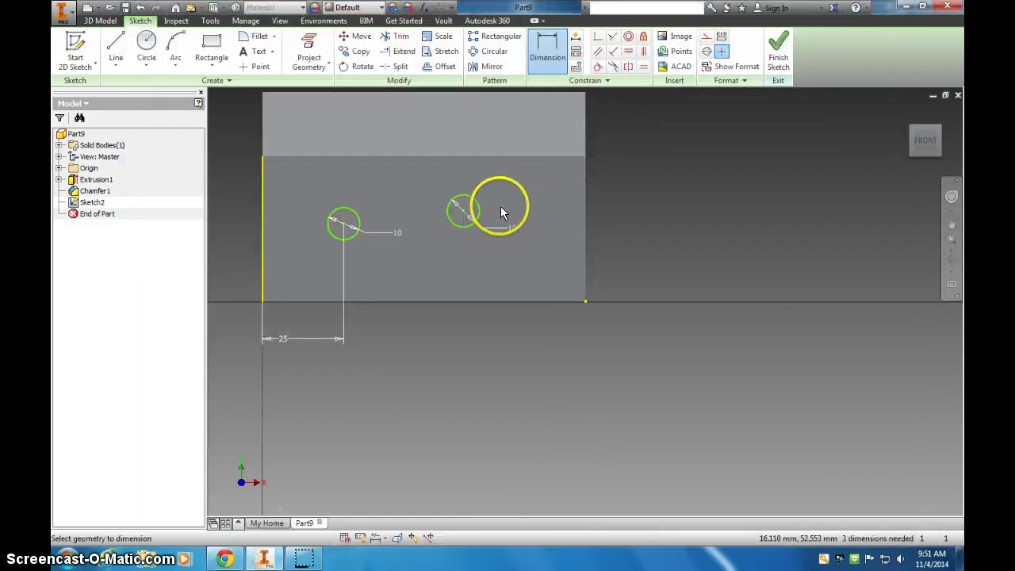
{"action": "left_click", "coordinate": [586, 226]}
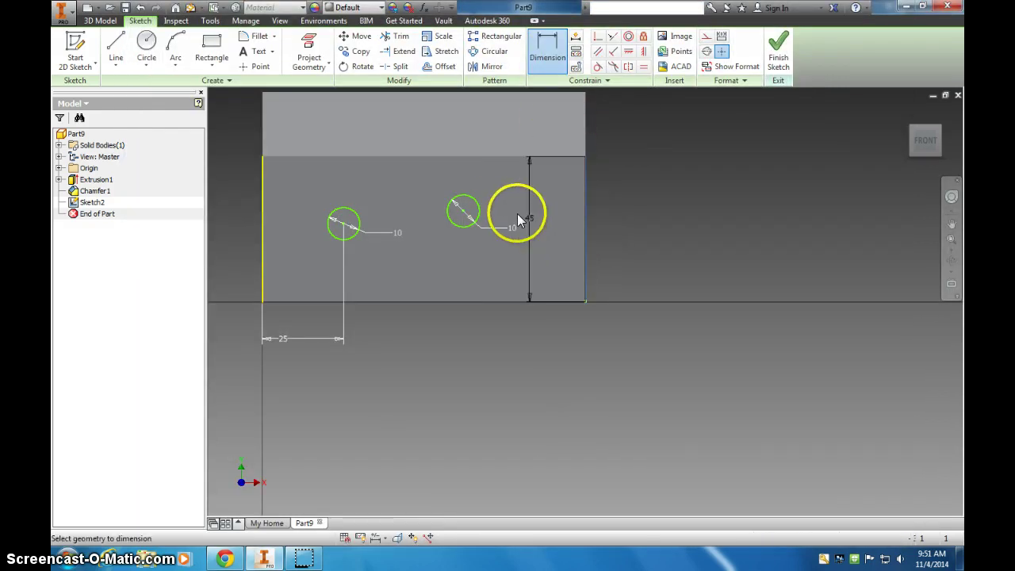
{"action": "left_click", "coordinate": [463, 211]}
{"action": "left_click", "coordinate": [514, 339]}
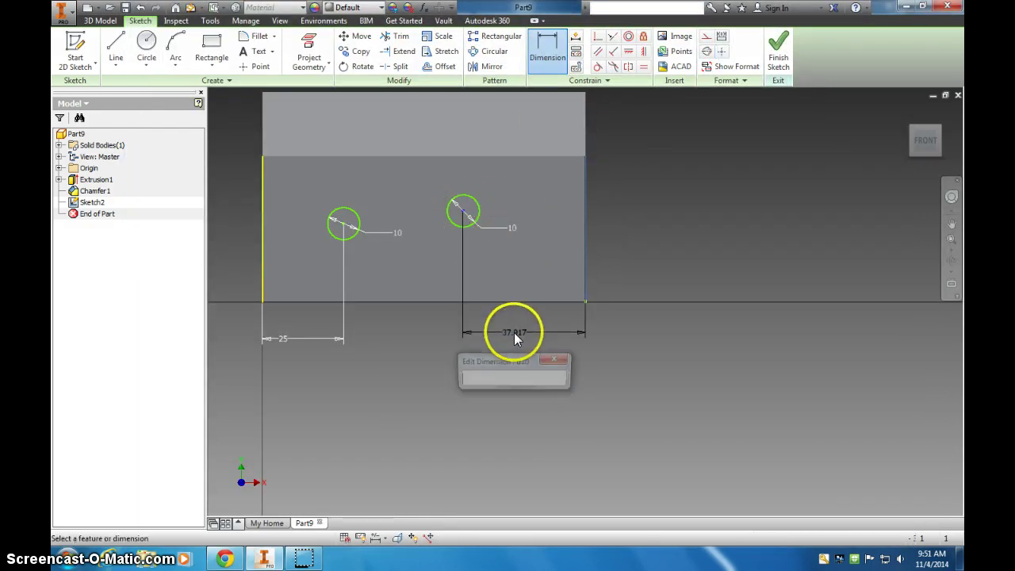
{"action": "type", "text": "25"}
{"action": "key", "text": "Return"}
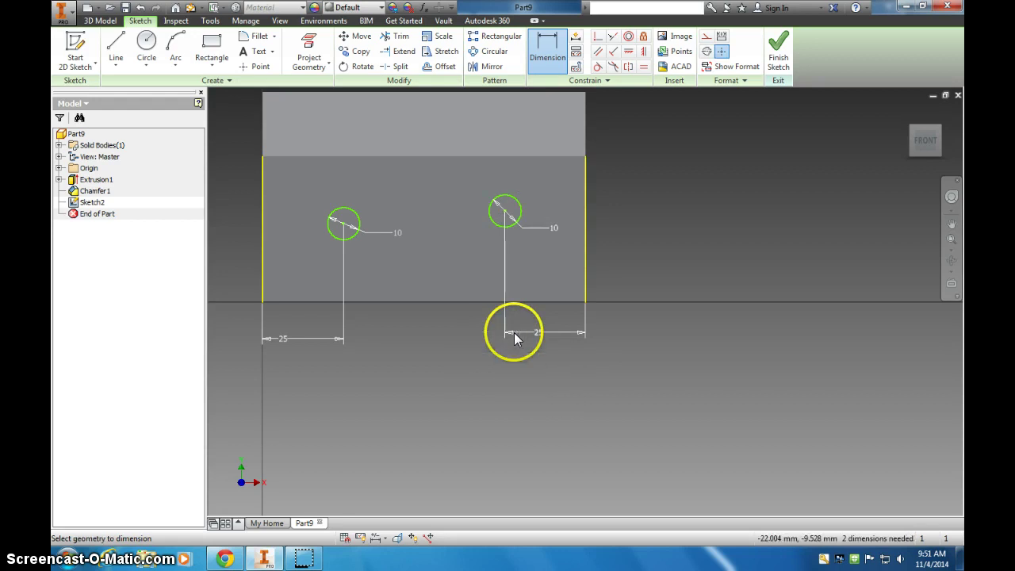
Constrain the two circle centres to be horizontally level
{"action": "left_click", "coordinate": [631, 55]}
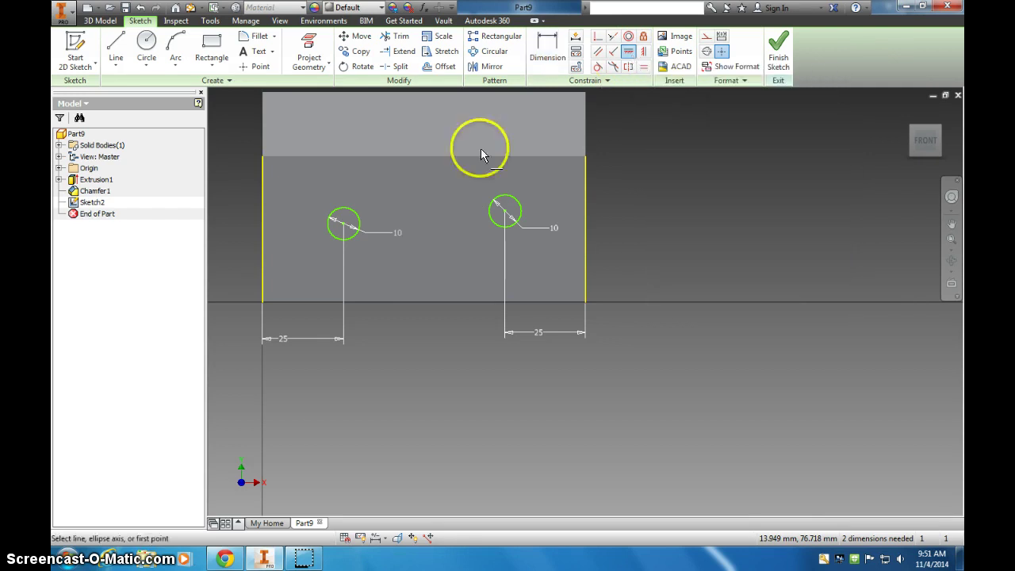
{"action": "left_click", "coordinate": [344, 228]}
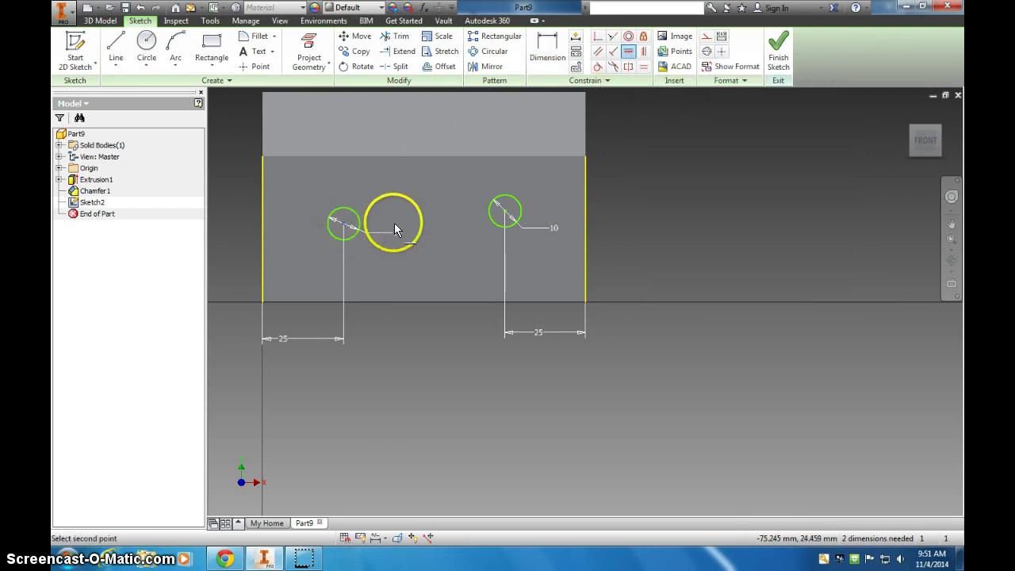
{"action": "left_click", "coordinate": [504, 214]}
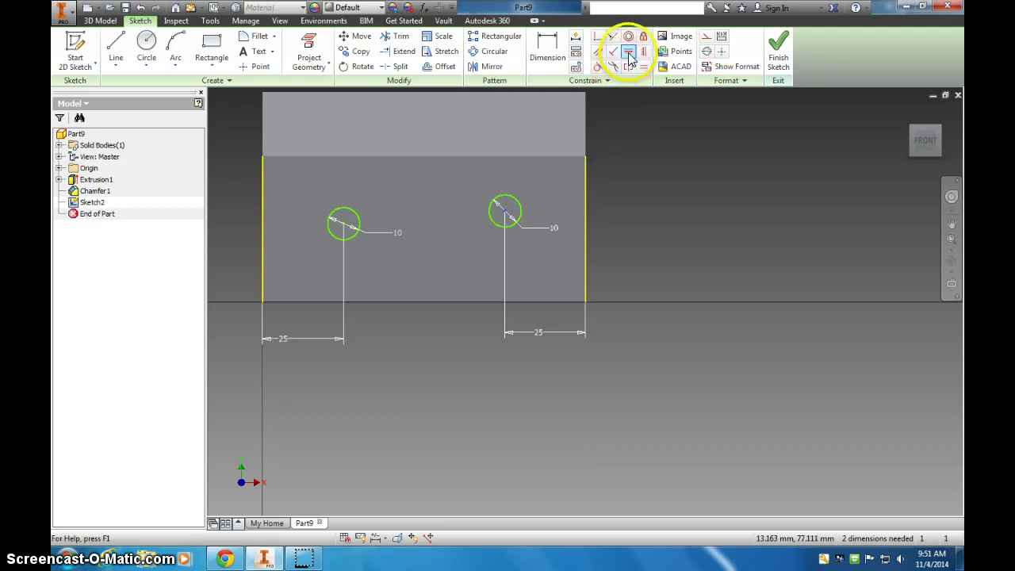
{"action": "left_click", "coordinate": [343, 226]}
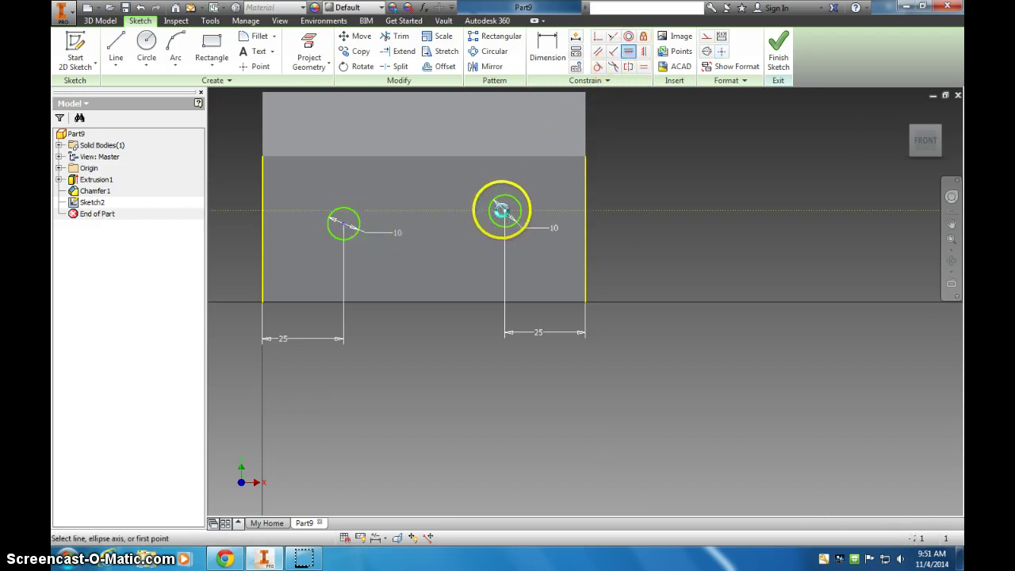
{"action": "left_click", "coordinate": [502, 210]}
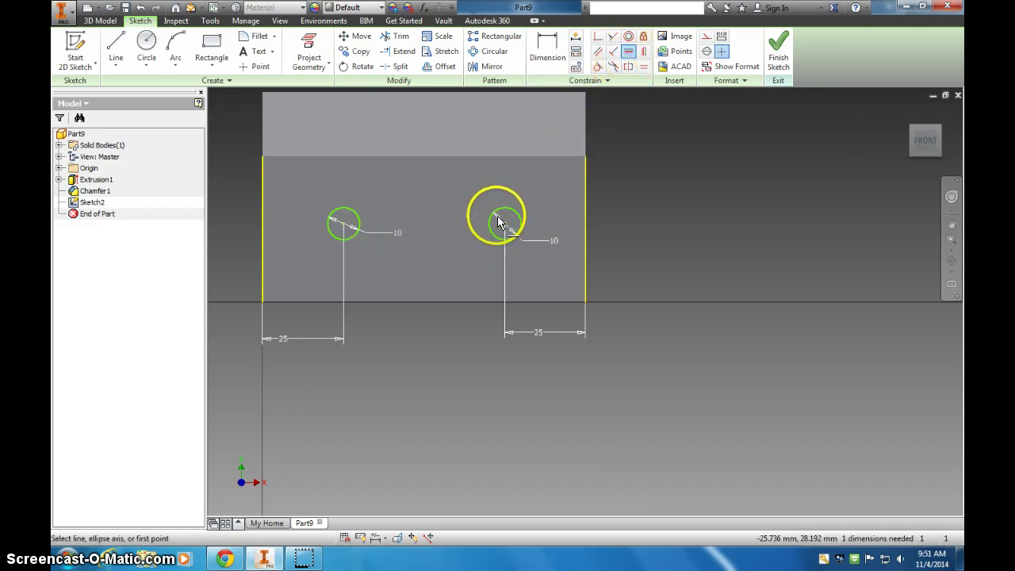
Dimension the circle centres 20 mm above the block's bottom edge
{"action": "left_click", "coordinate": [548, 46]}
{"action": "left_click", "coordinate": [347, 255]}
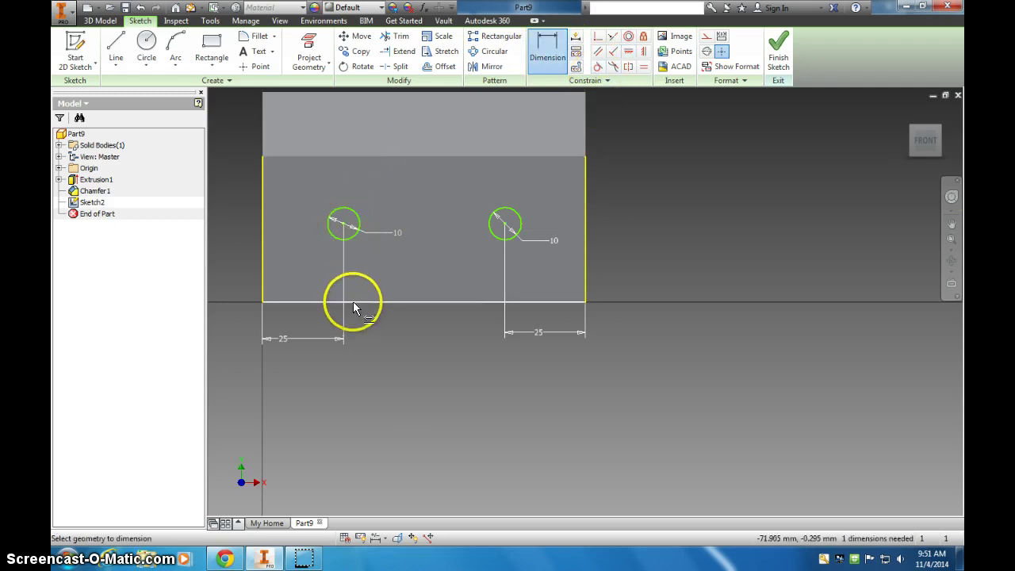
{"action": "left_click", "coordinate": [353, 302]}
{"action": "left_click", "coordinate": [343, 224]}
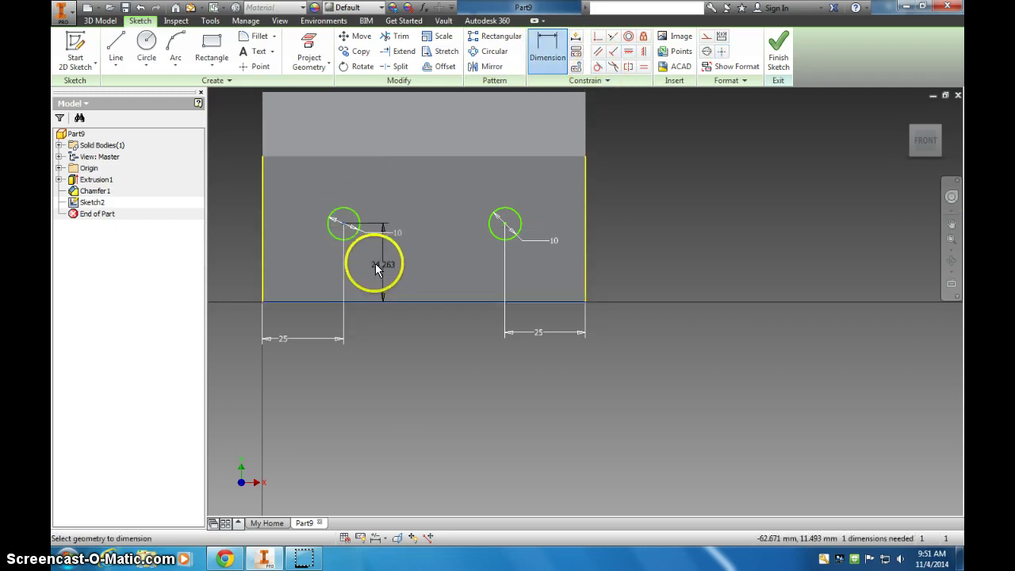
{"action": "left_click", "coordinate": [246, 267]}
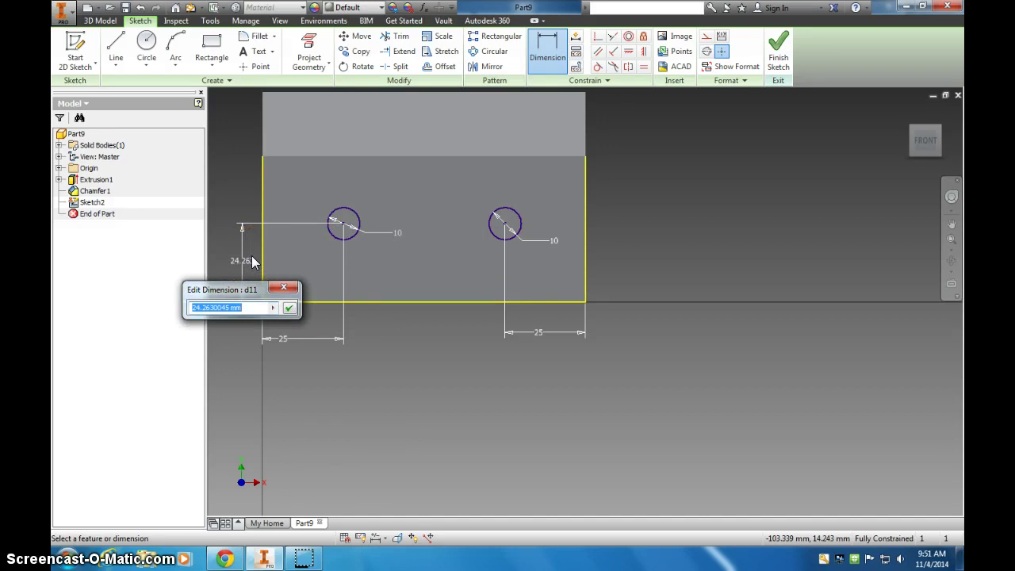
{"action": "type", "text": "20"}
{"action": "key", "text": "Return"}
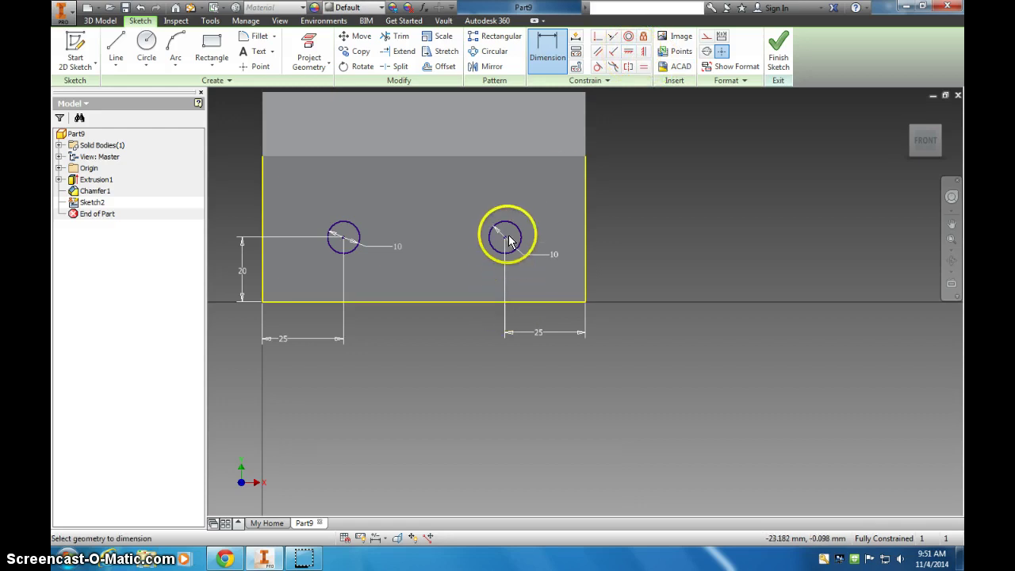
Join the circles with top and bottom lines and finish the slot sketch
{"action": "left_click", "coordinate": [116, 48]}
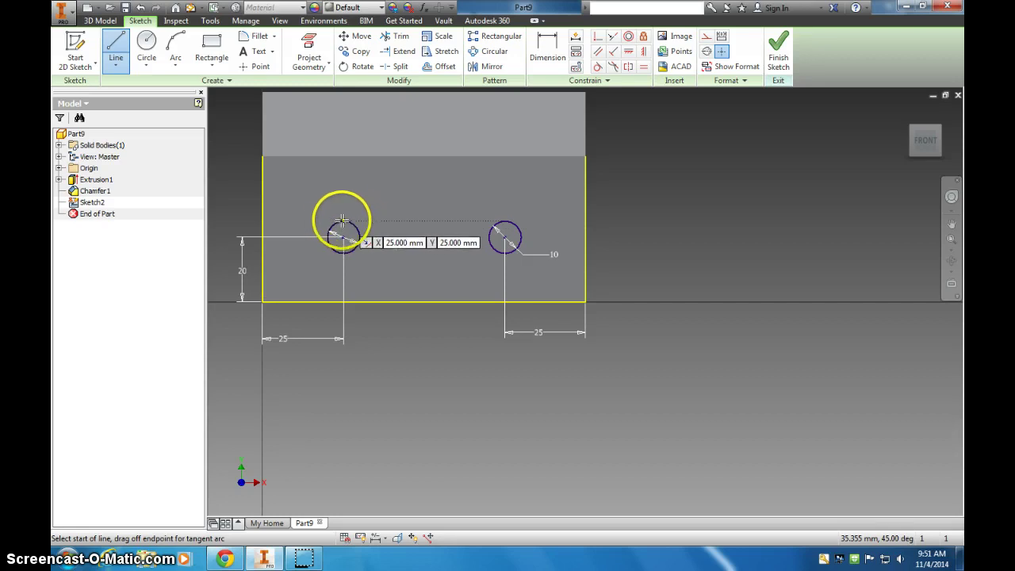
{"action": "left_click", "coordinate": [343, 220]}
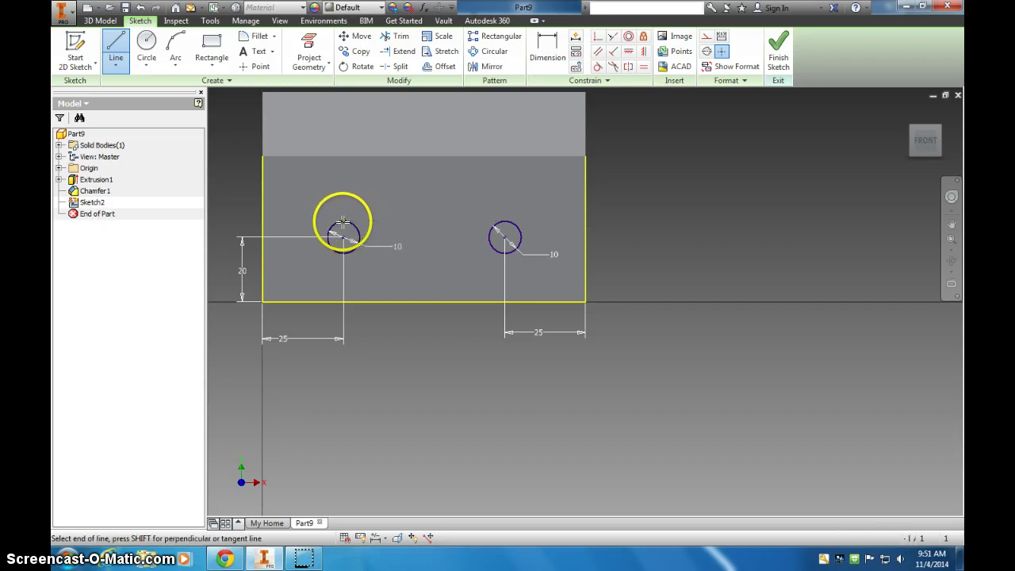
{"action": "left_click", "coordinate": [505, 220]}
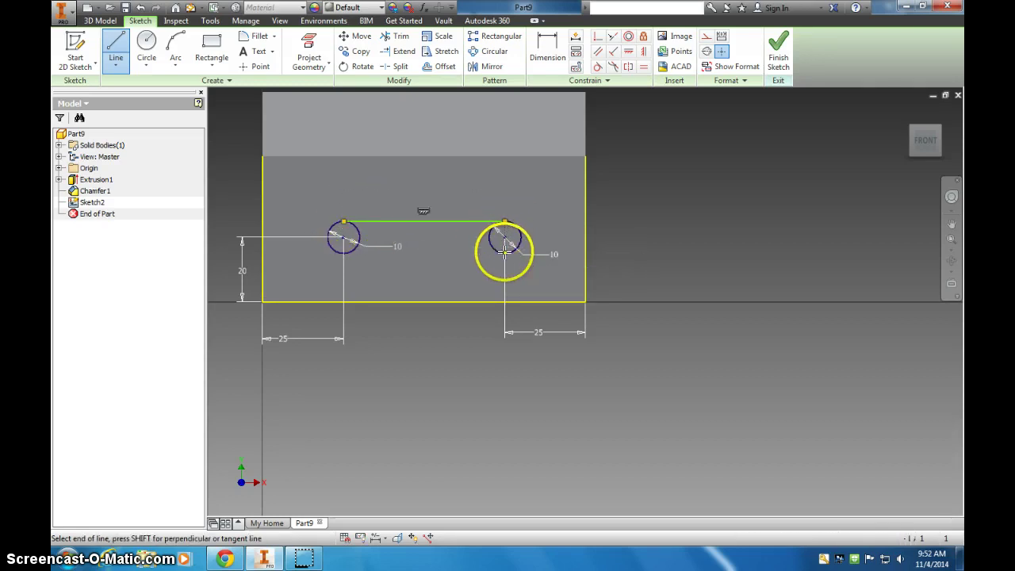
{"action": "left_click", "coordinate": [505, 253]}
{"action": "double_click", "coordinate": [343, 252]}
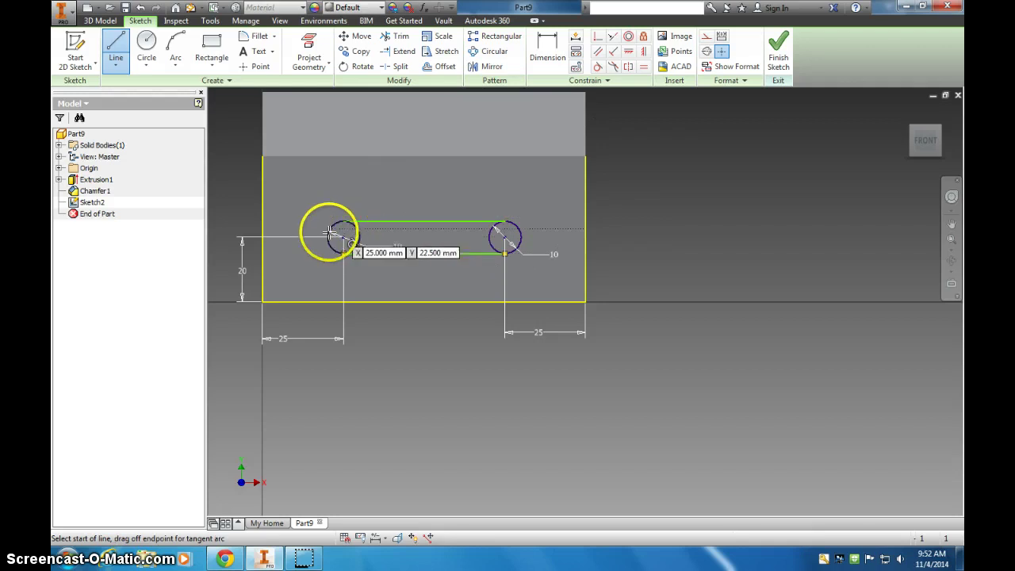
{"action": "left_click", "coordinate": [781, 59]}
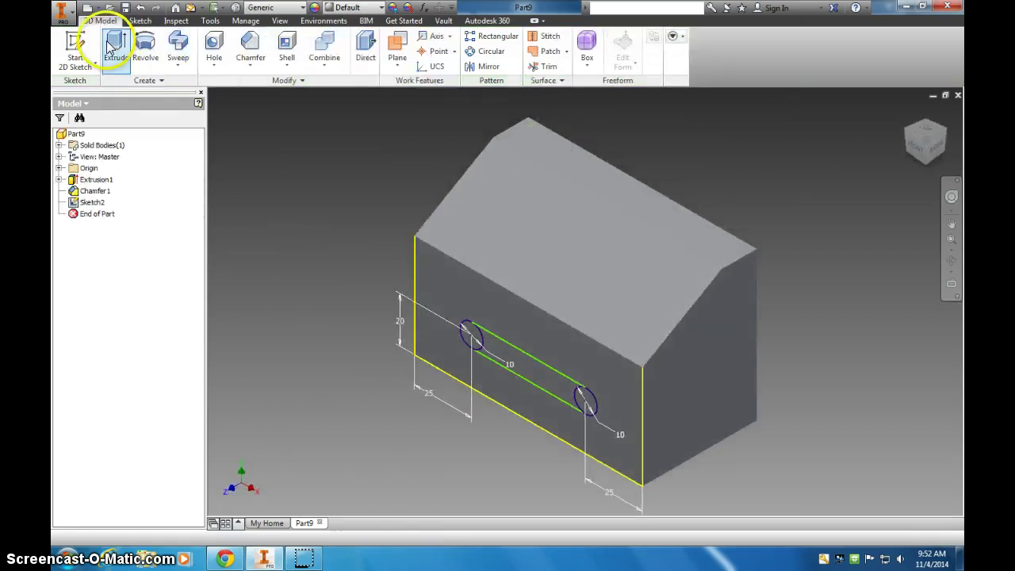
Extrude the slot profile into the block with All extents, cutting it through
{"action": "left_click", "coordinate": [115, 46]}
{"action": "left_click", "coordinate": [462, 334]}
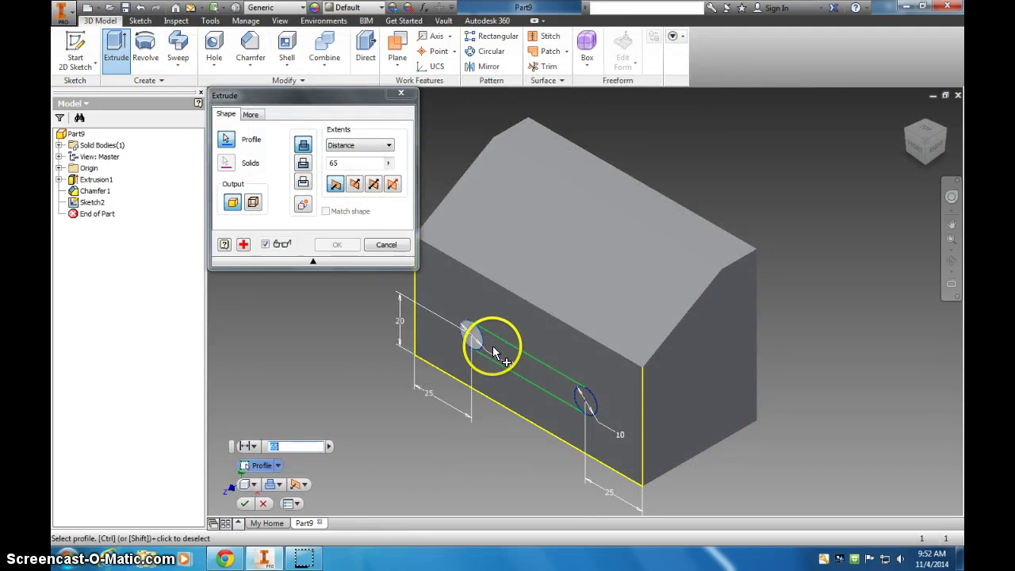
{"action": "left_click", "coordinate": [525, 361]}
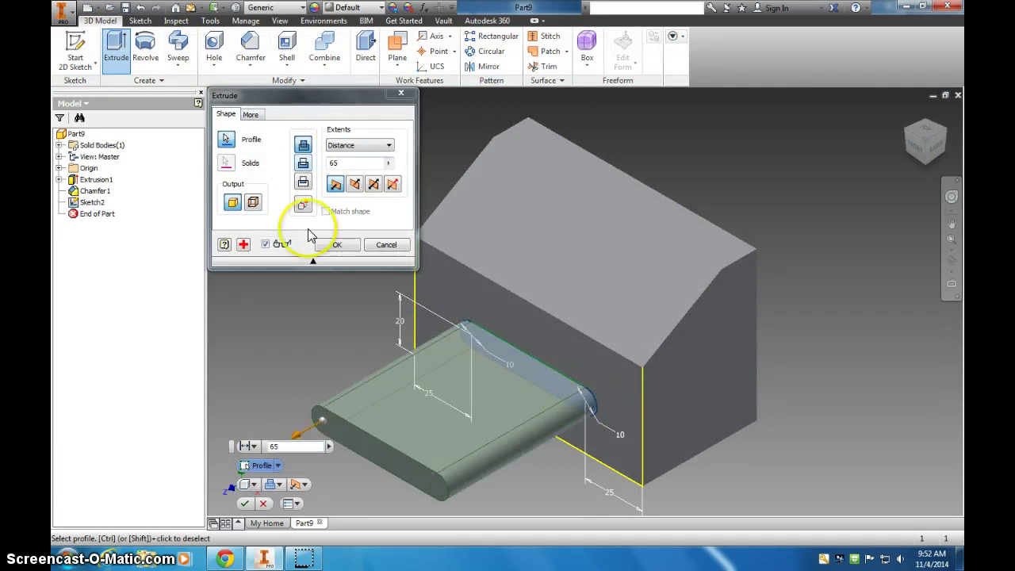
{"action": "left_click", "coordinate": [312, 261]}
{"action": "left_click", "coordinate": [313, 110]}
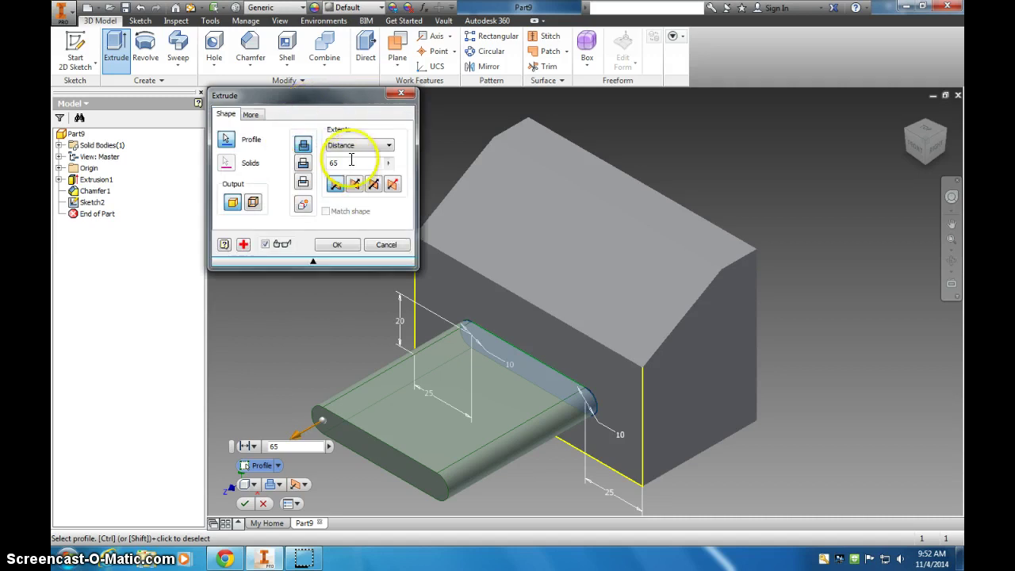
{"action": "left_click", "coordinate": [355, 185]}
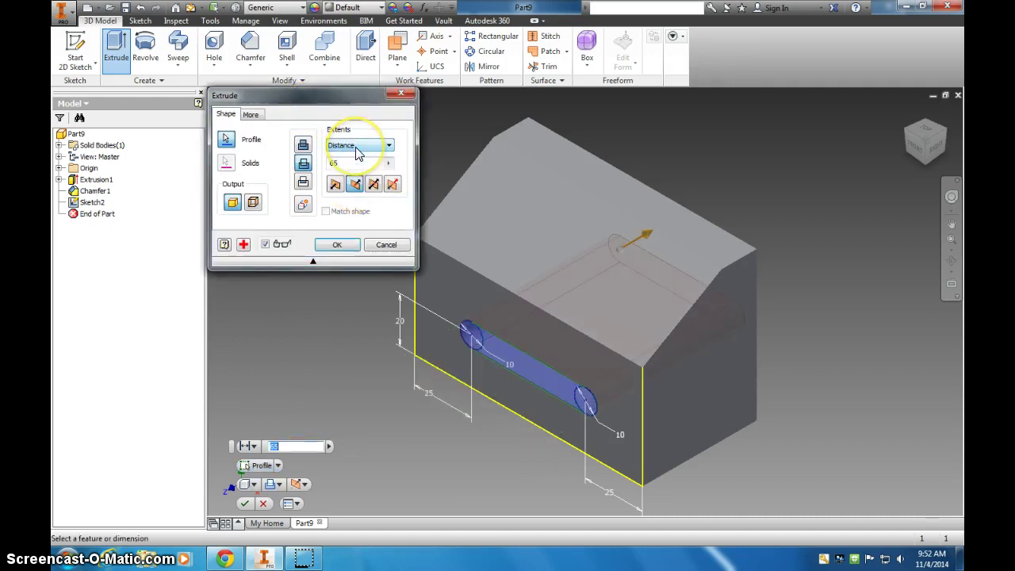
{"action": "left_click", "coordinate": [357, 146]}
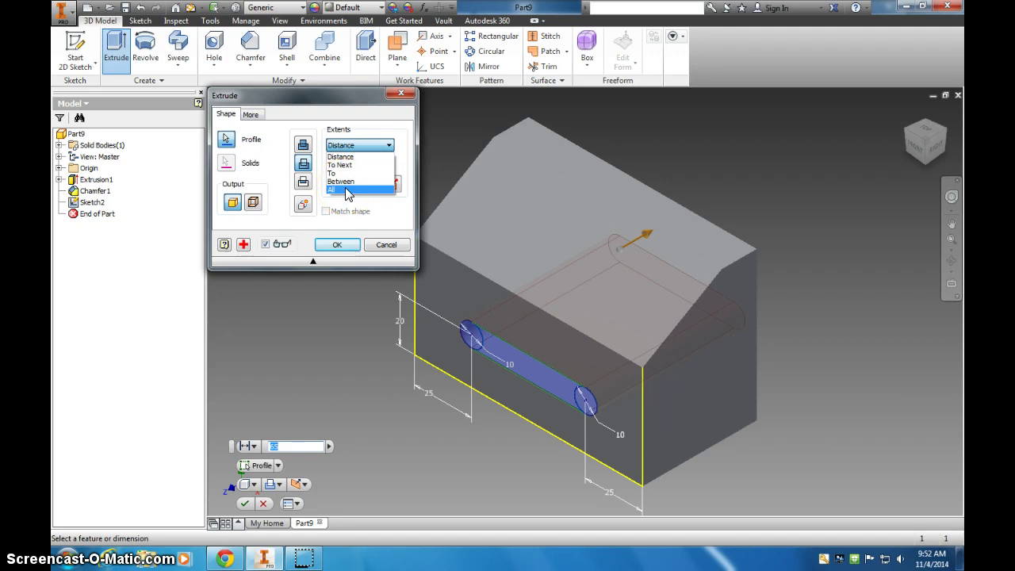
{"action": "left_click", "coordinate": [347, 191]}
{"action": "left_click", "coordinate": [354, 187]}
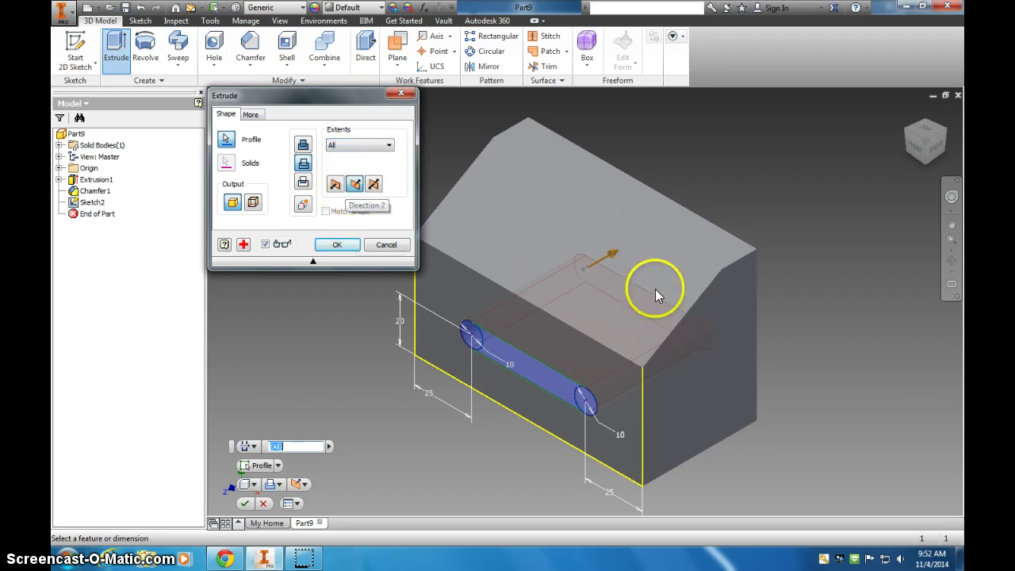
{"action": "left_click", "coordinate": [336, 246]}
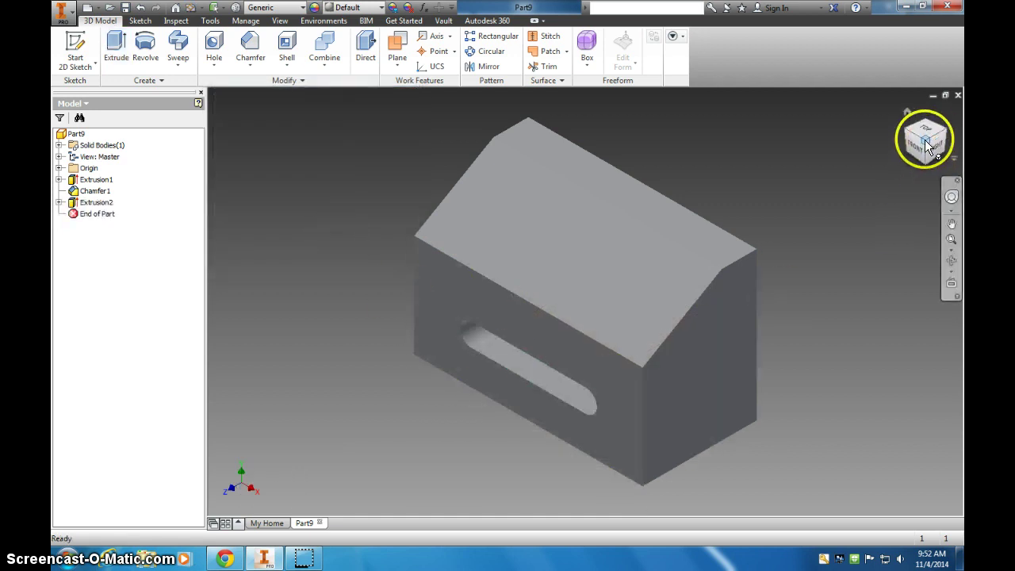
Orbit the slotted block to a near-front view showing its chamfered top face
{"action": "mouse_move", "coordinate": [926, 147]}
{"action": "left_mouse_down"}
{"action": "mouse_move", "coordinate": [954, 99]}
{"action": "mouse_move", "coordinate": [934, 141]}
{"action": "mouse_move", "coordinate": [955, 134]}
{"action": "left_mouse_up"}
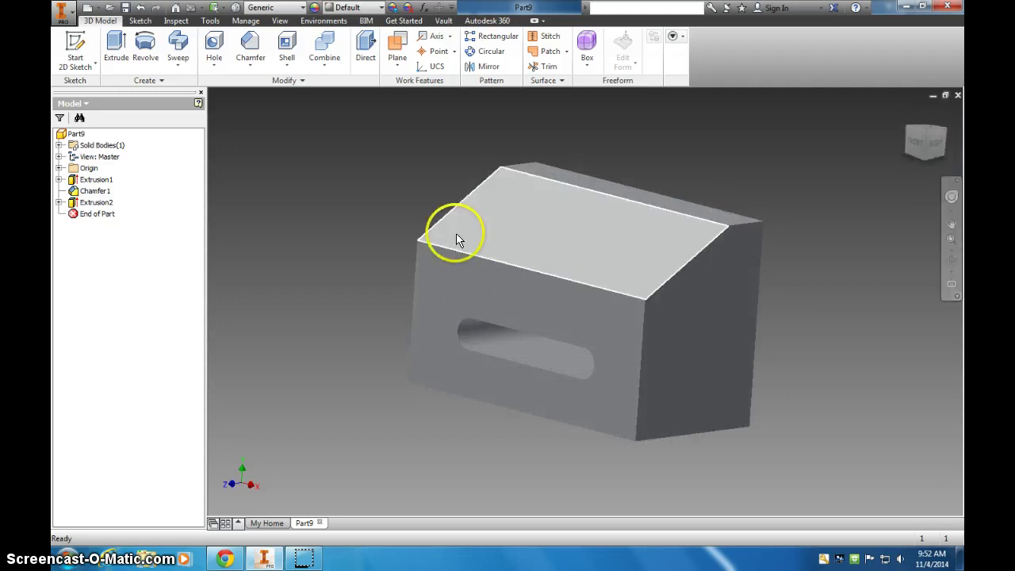